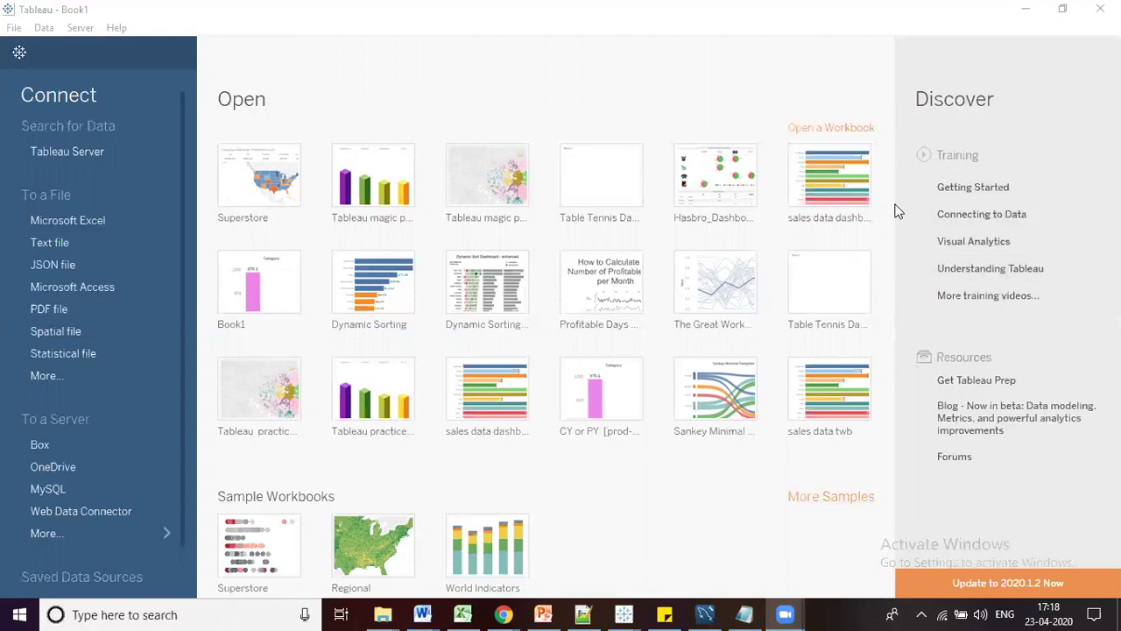
mouse_move(1077, 246)
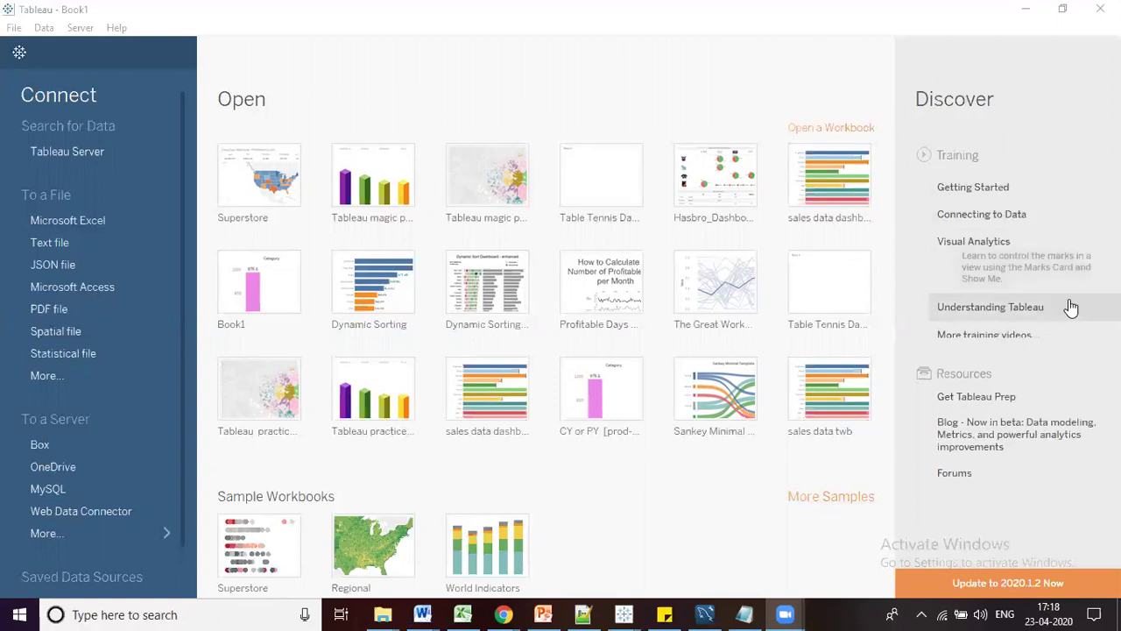
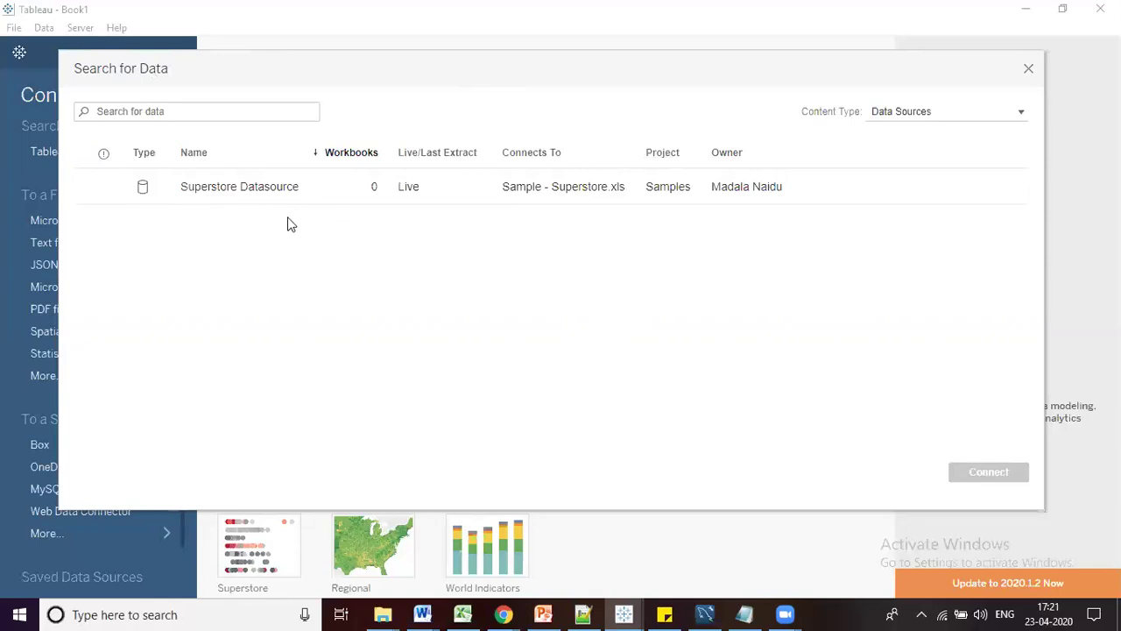
Step: Select the Superstore Datasource row in the Search for Data results
left_click(351, 188)
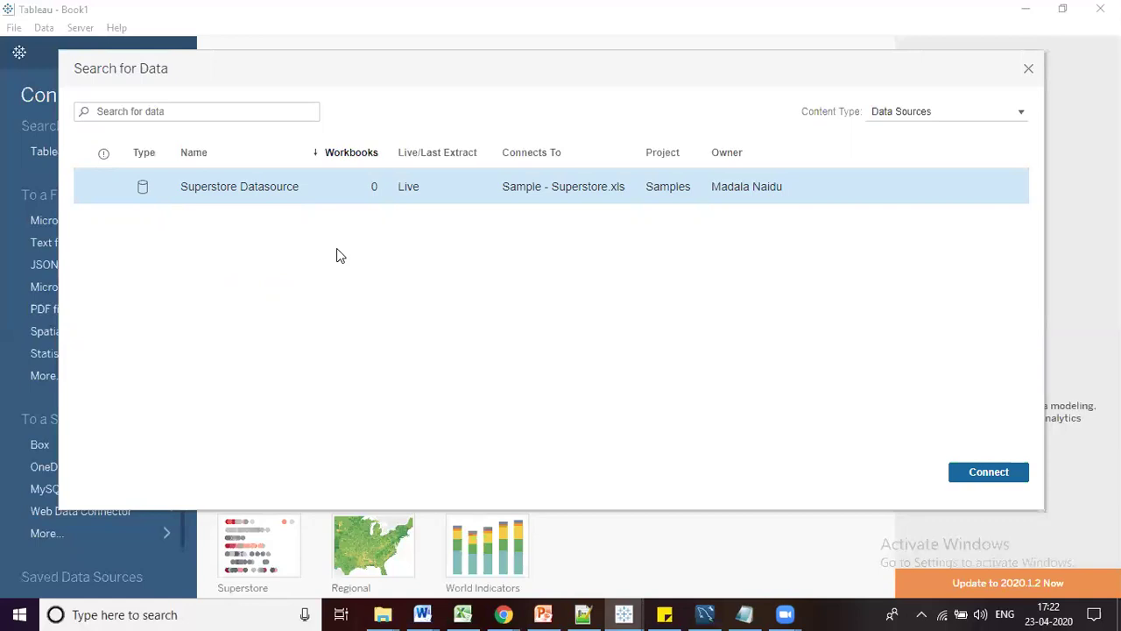
Step: Close the Search for Data dialog to return to the start page
left_click(1029, 68)
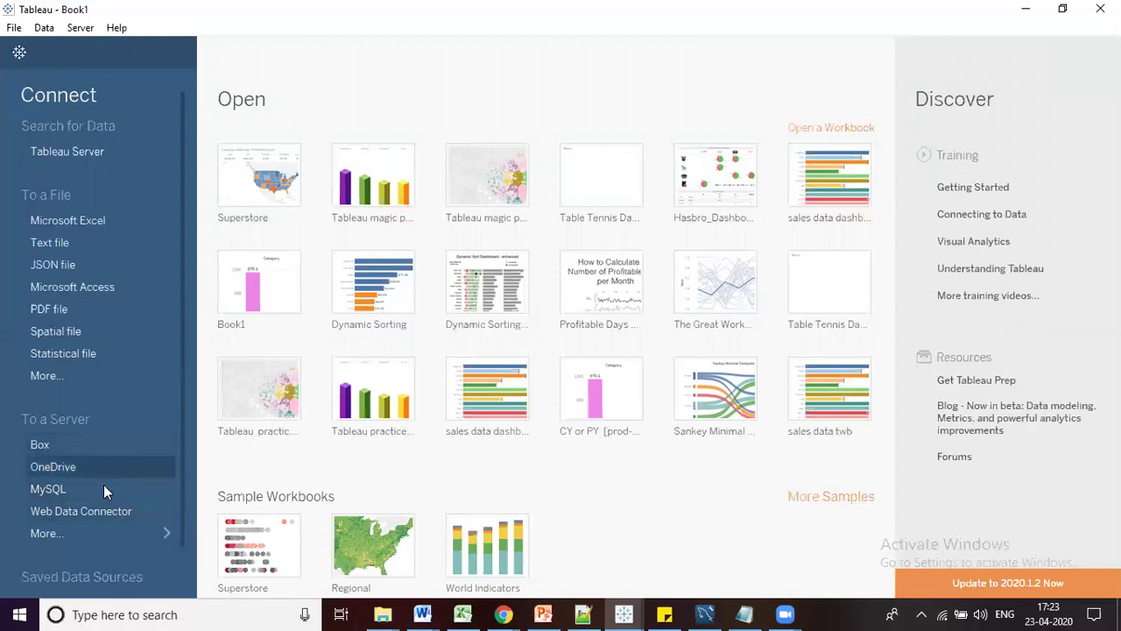
left_click(162, 535)
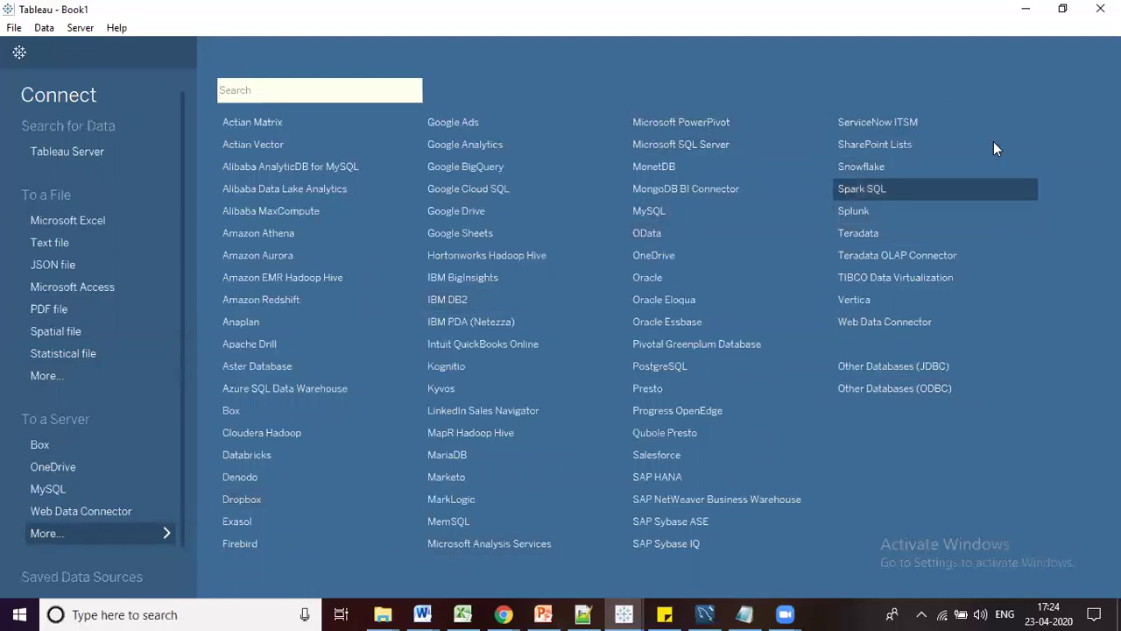
left_click(167, 531)
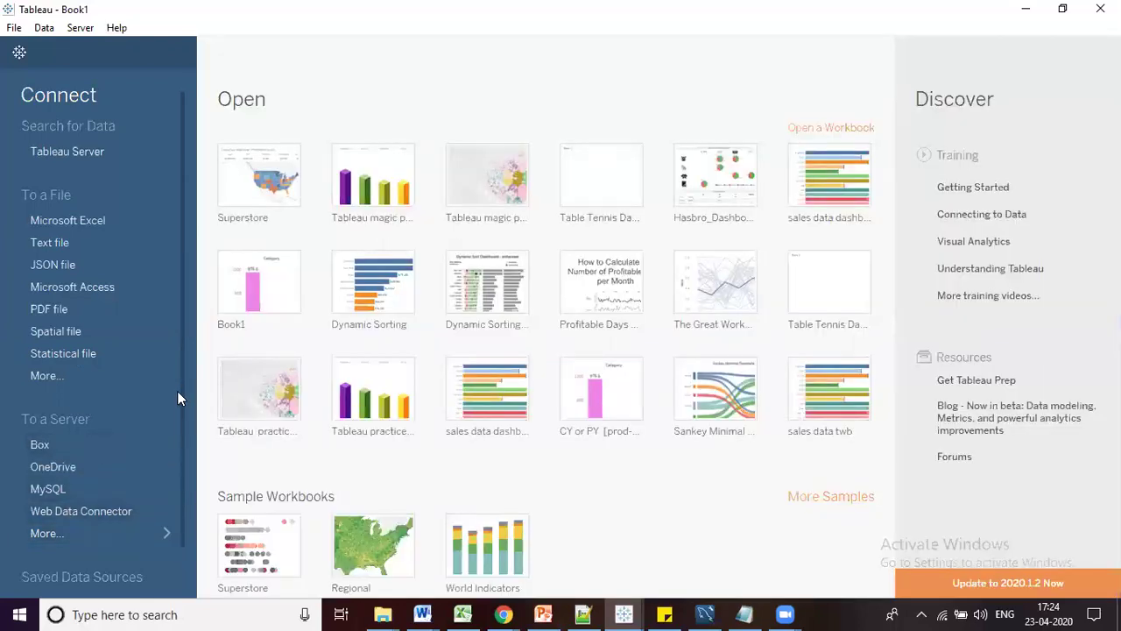
scroll(179, 394, "down", 1)
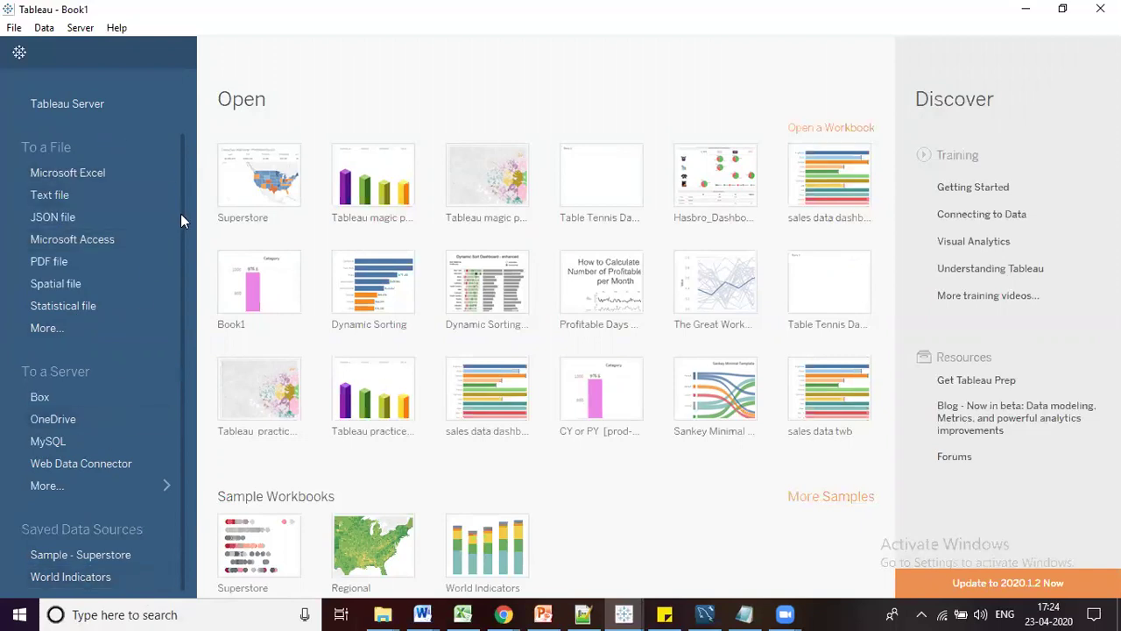
left_click_drag(181, 202, 180, 158)
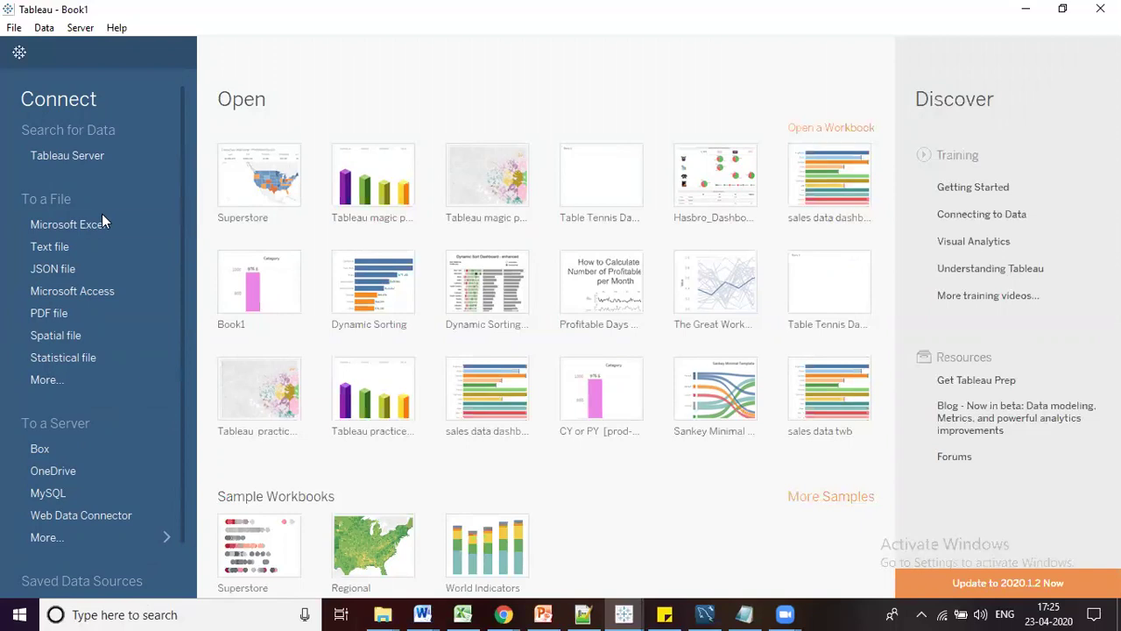
Step: Start a Microsoft Excel connection and browse to Documents > My Tableau Repository
left_click(100, 224)
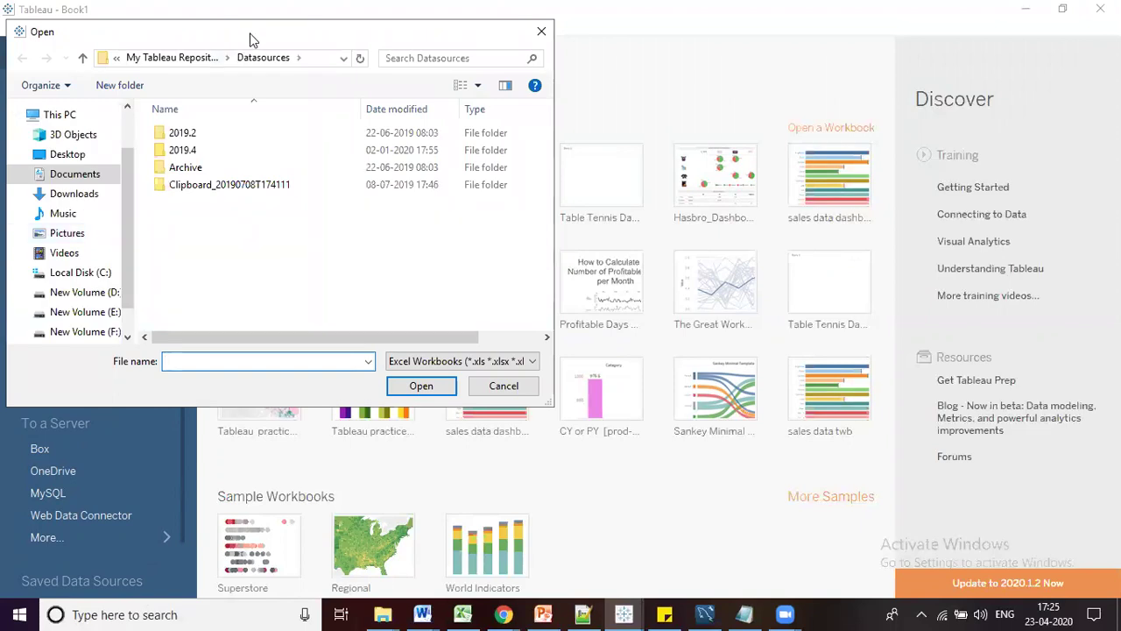
left_click_drag(249, 38, 281, 124)
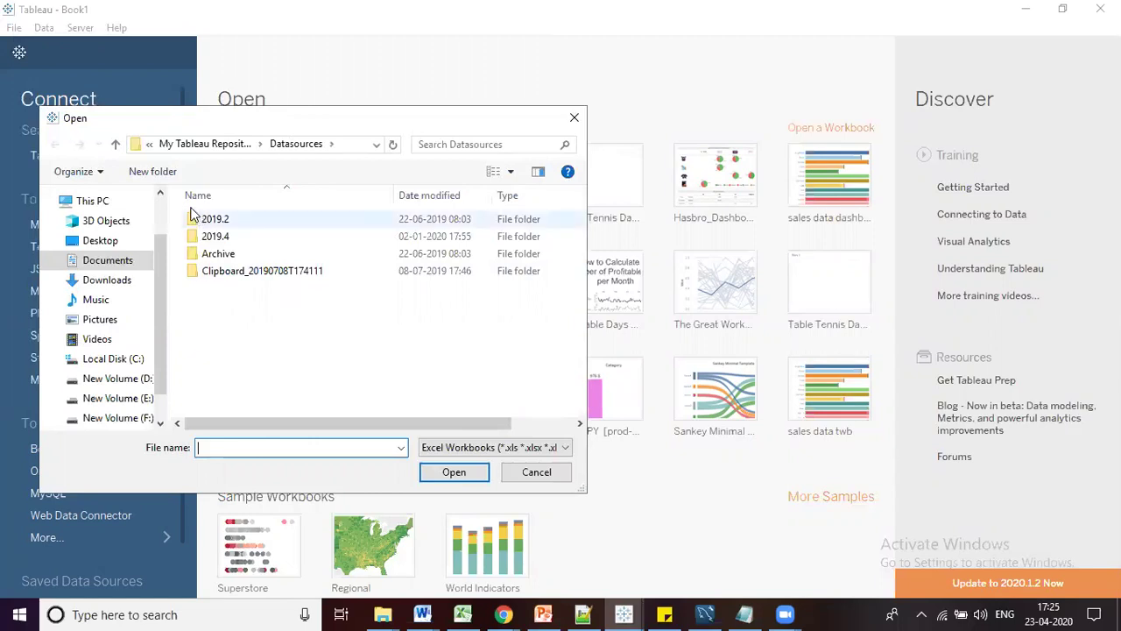
left_click(126, 263)
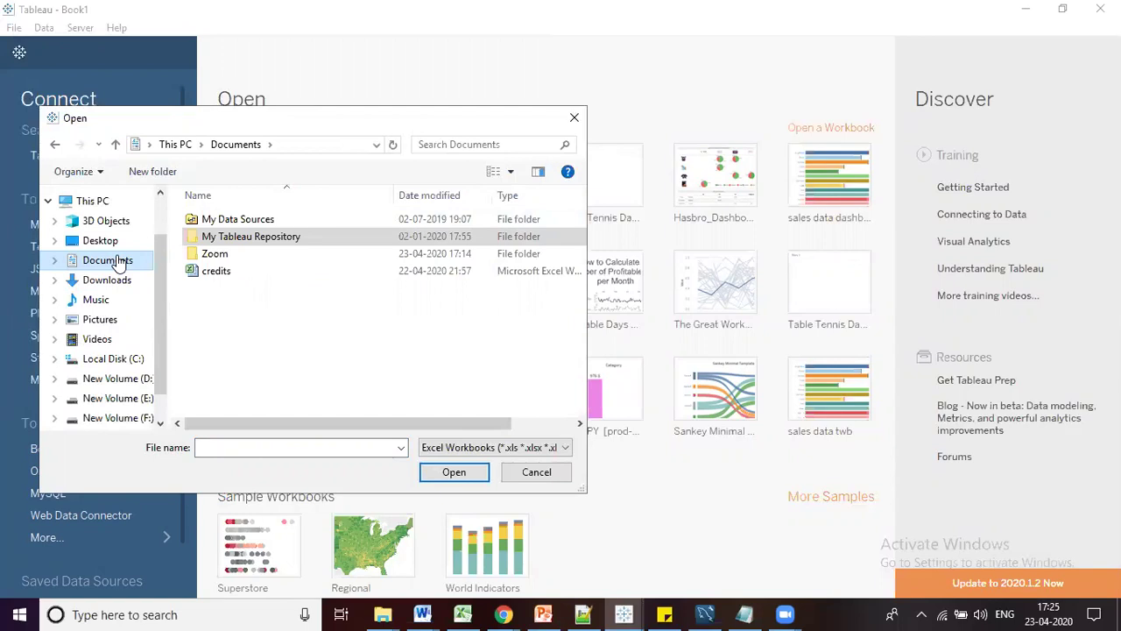
left_click(275, 237)
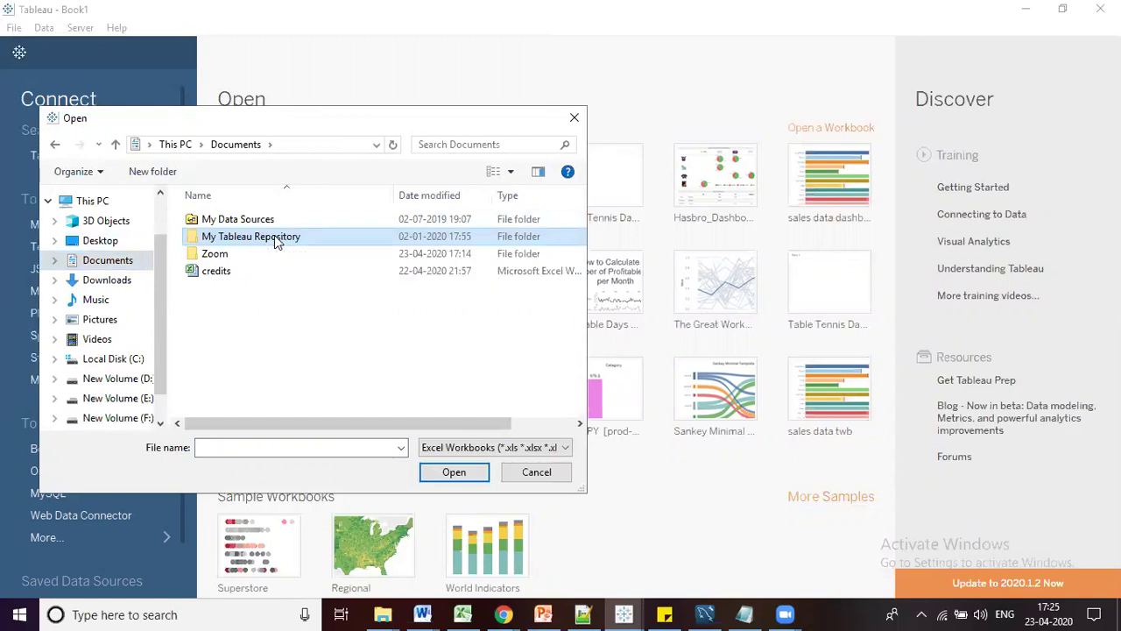
left_click(304, 285)
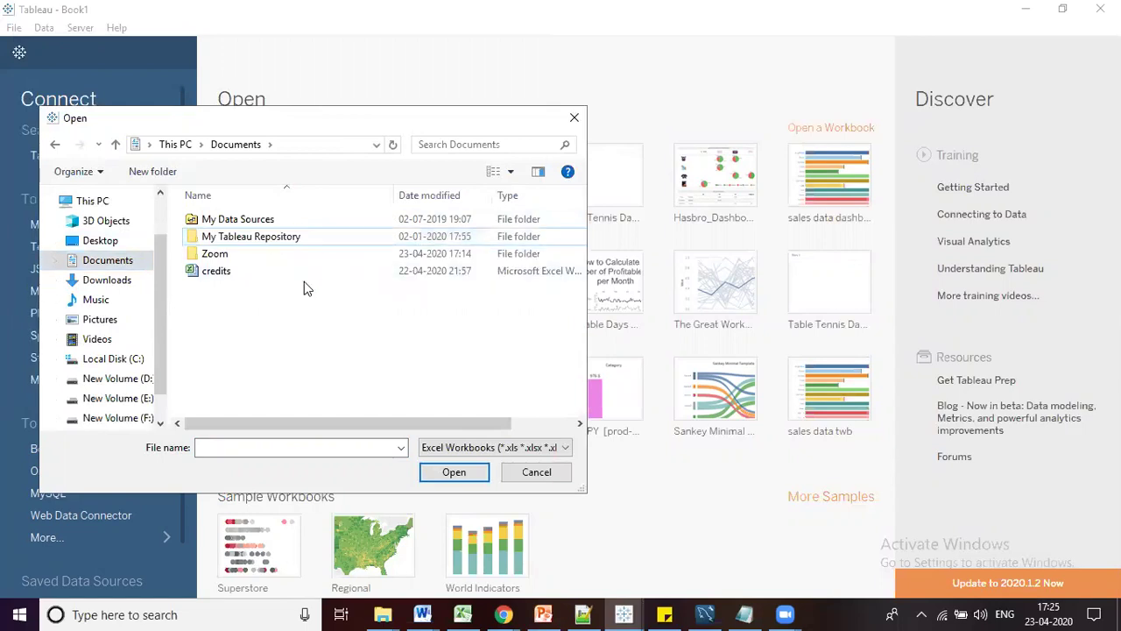
double_click(338, 236)
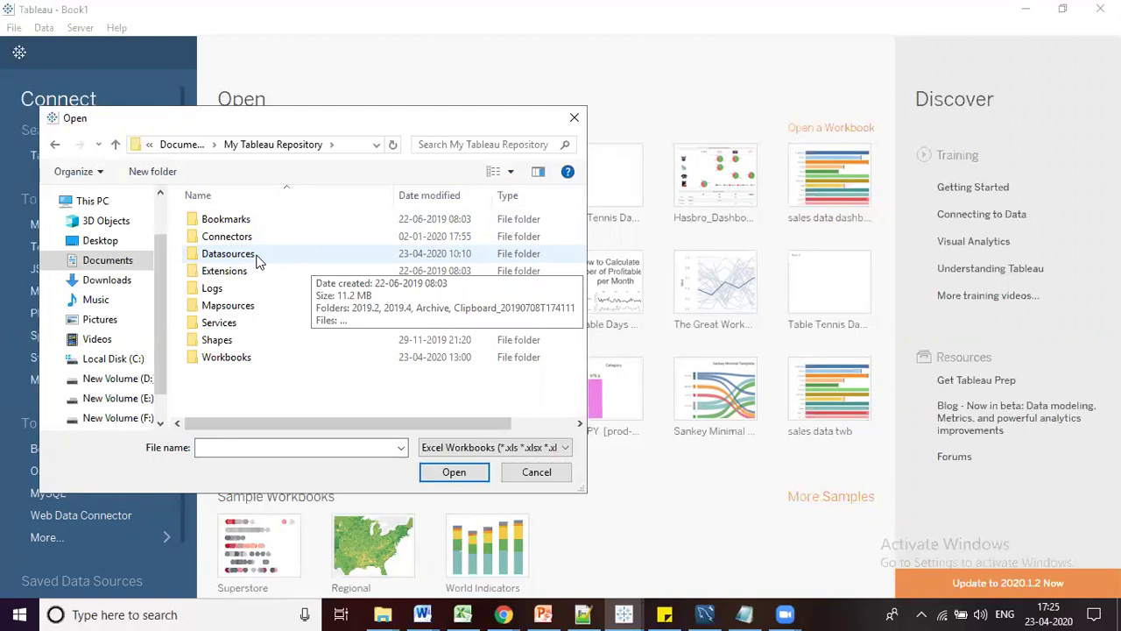
Step: Navigate to Datasources > 2019.4 > en_US-US and select the Sample - Superstore workbook
double_click(227, 253)
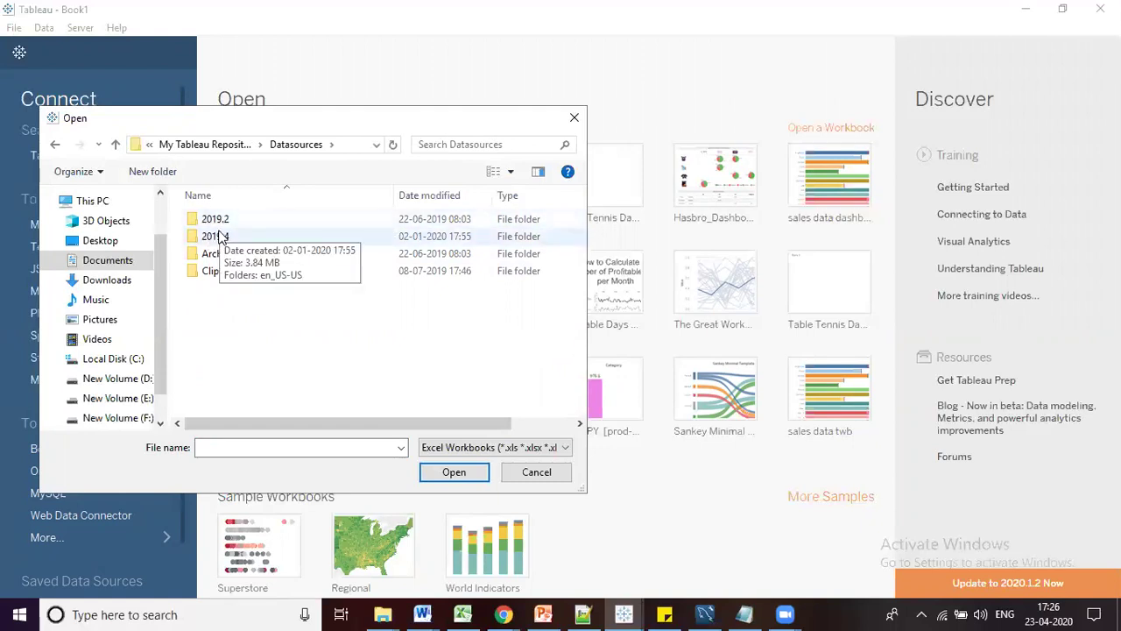
left_click(219, 241)
double_click(220, 242)
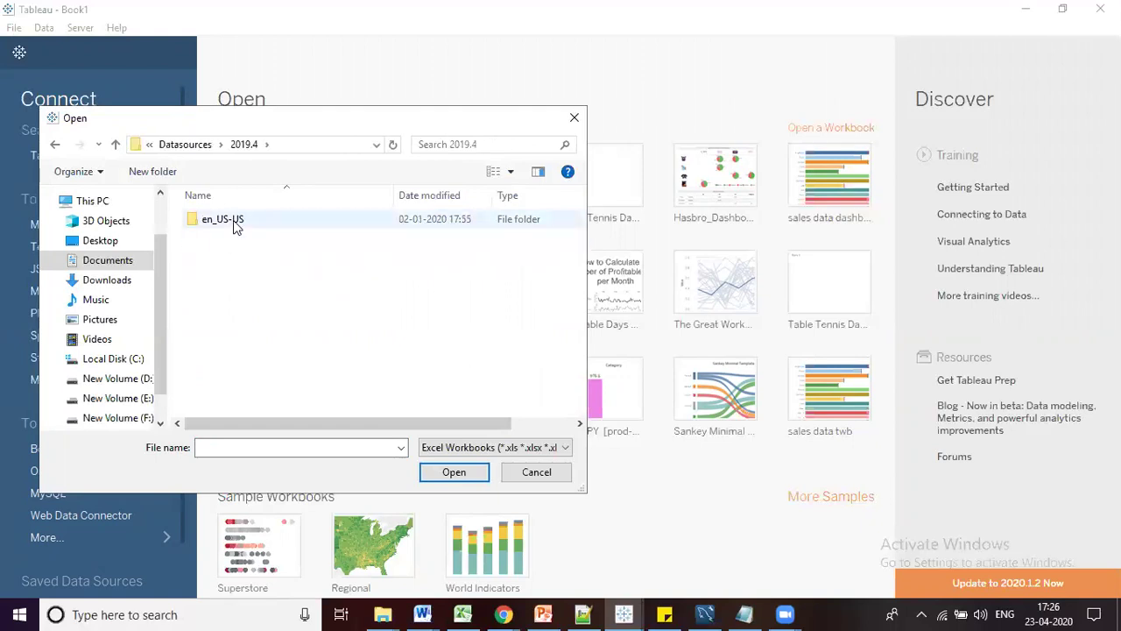
double_click(233, 220)
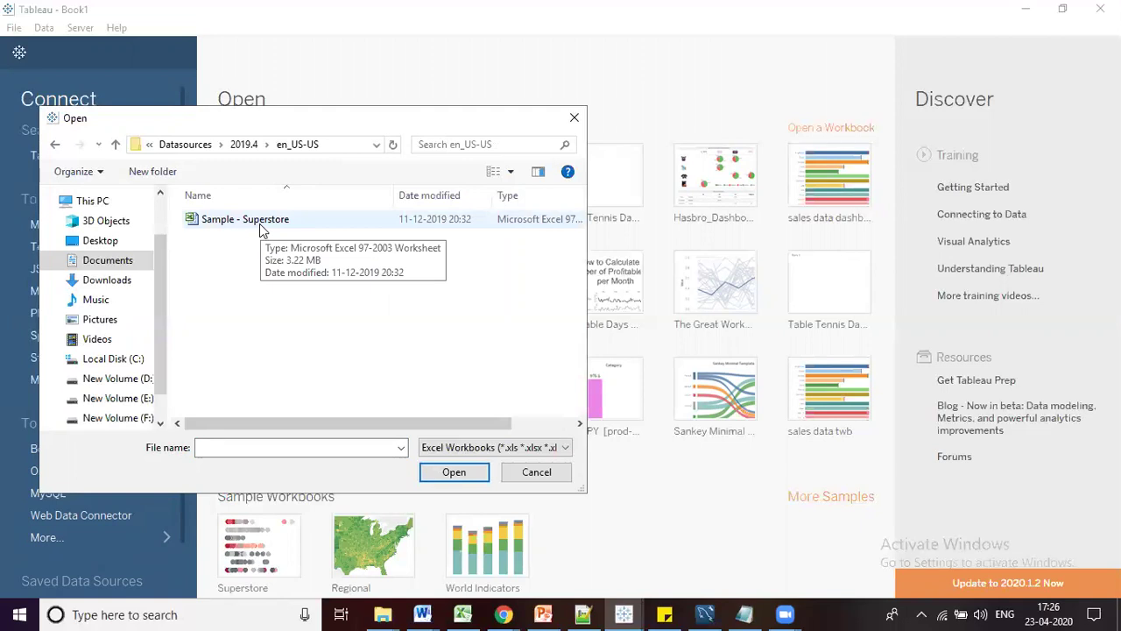
left_click(259, 228)
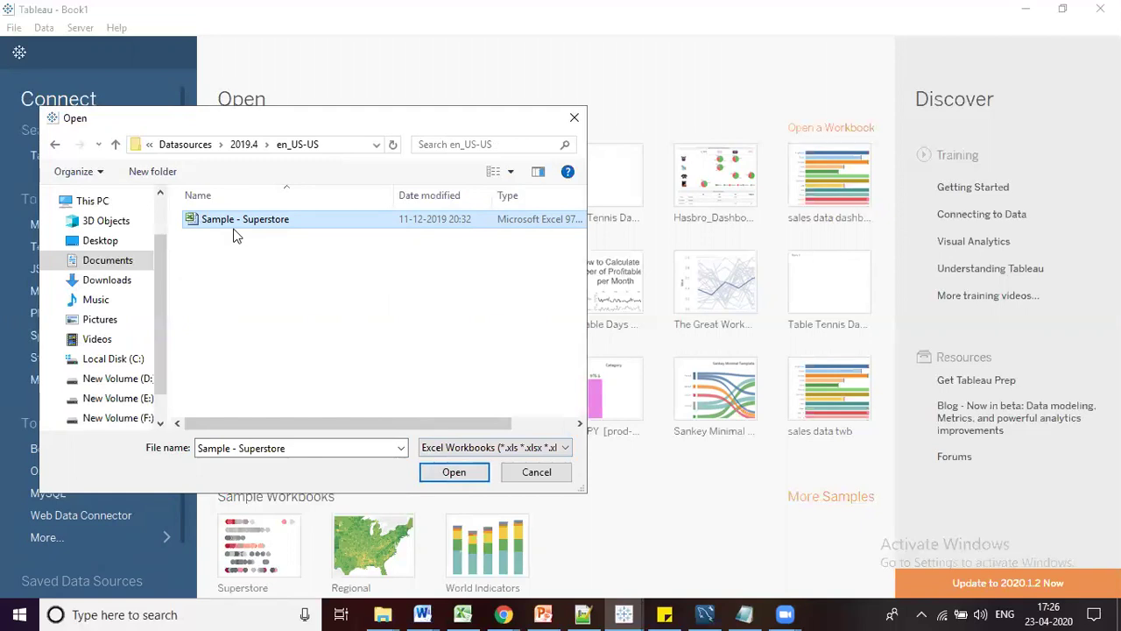
Step: Open Sample - Superstore as the Excel data source, listing Orders, People and Returns
left_click(454, 477)
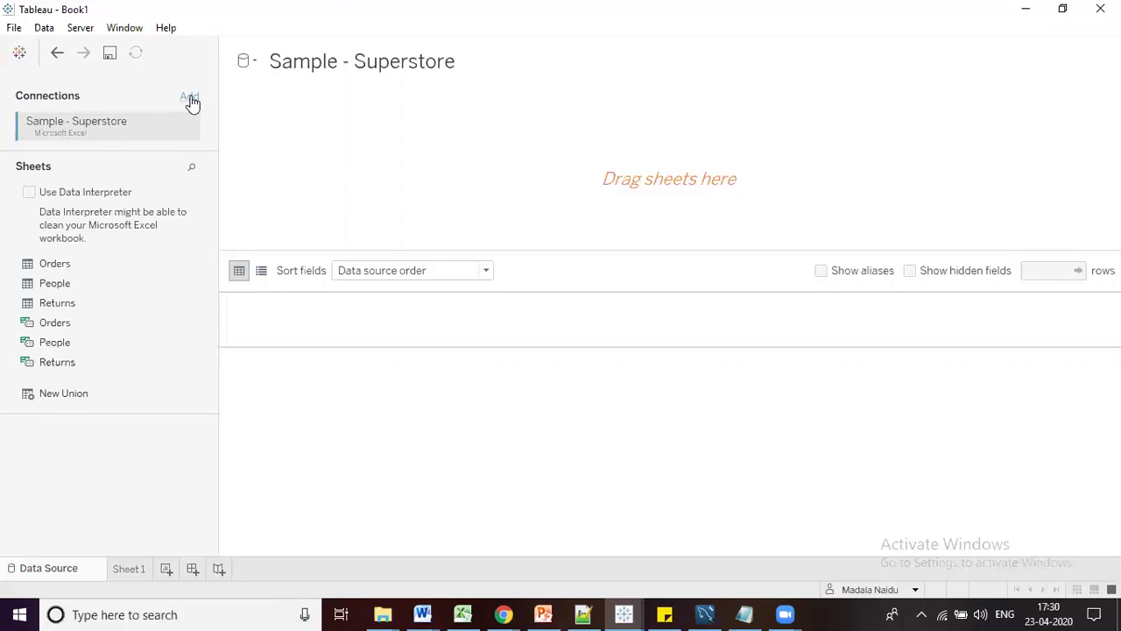
Step: Open the Add a Connection panel from the Connections area of the Data Source pane
left_click(190, 98)
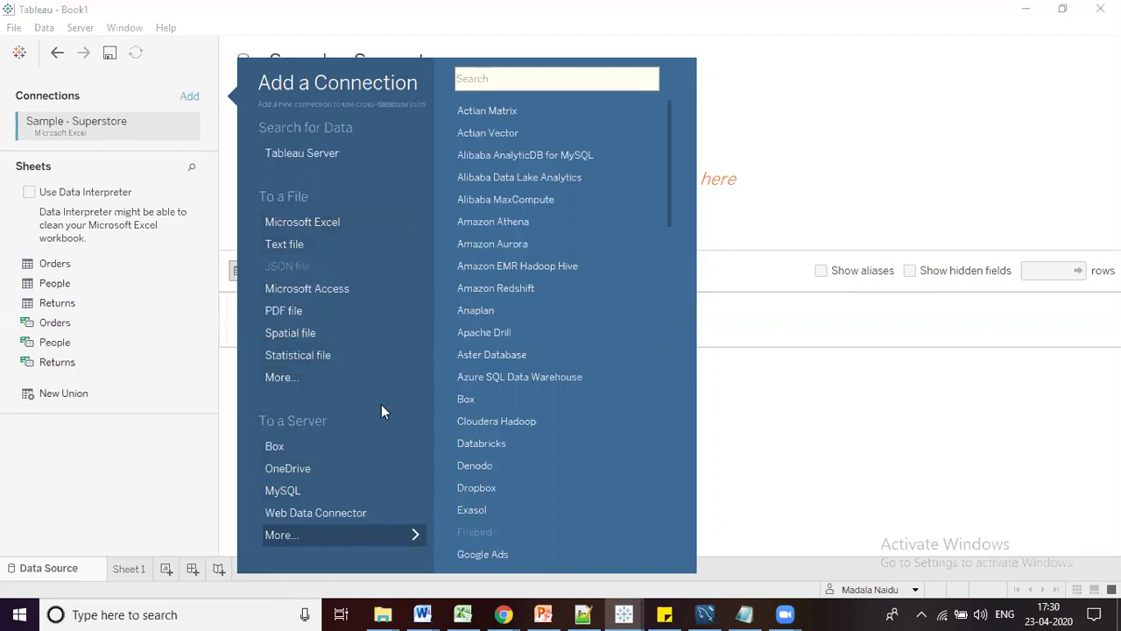
Step: Choose MySQL and review the localhost server, port 3306, database and username fields
left_click(328, 490)
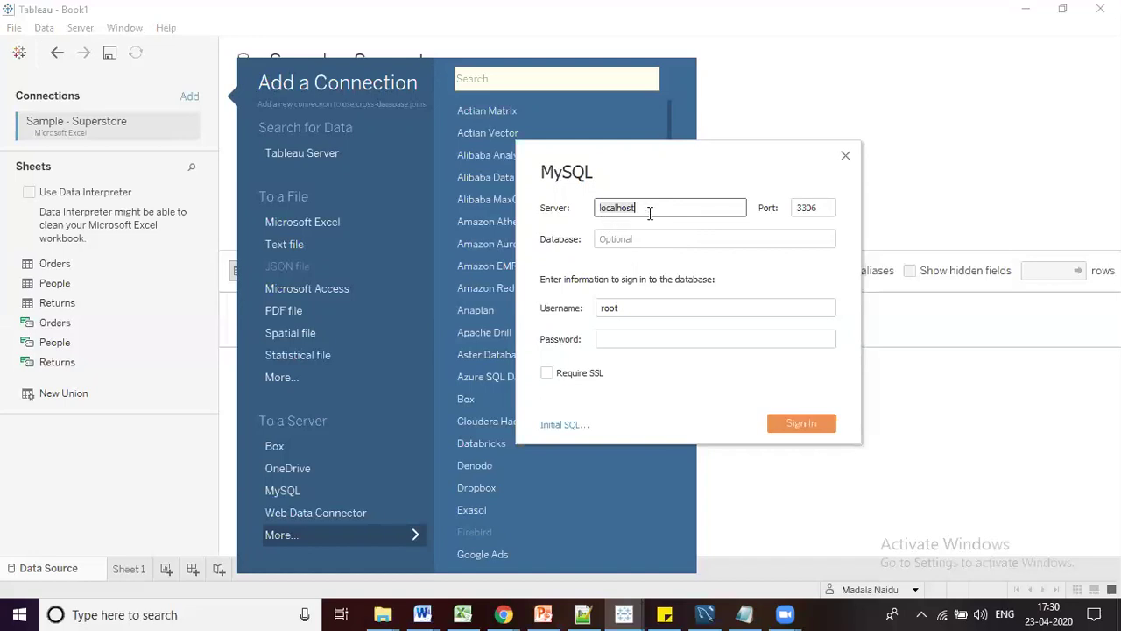
left_click(824, 208)
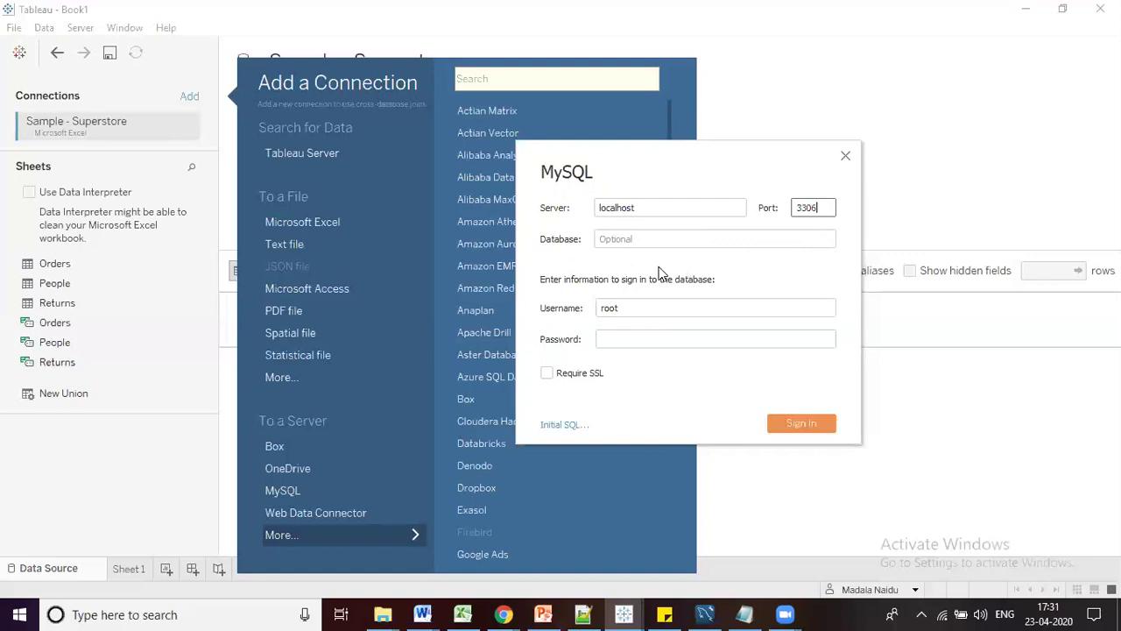
left_click(667, 236)
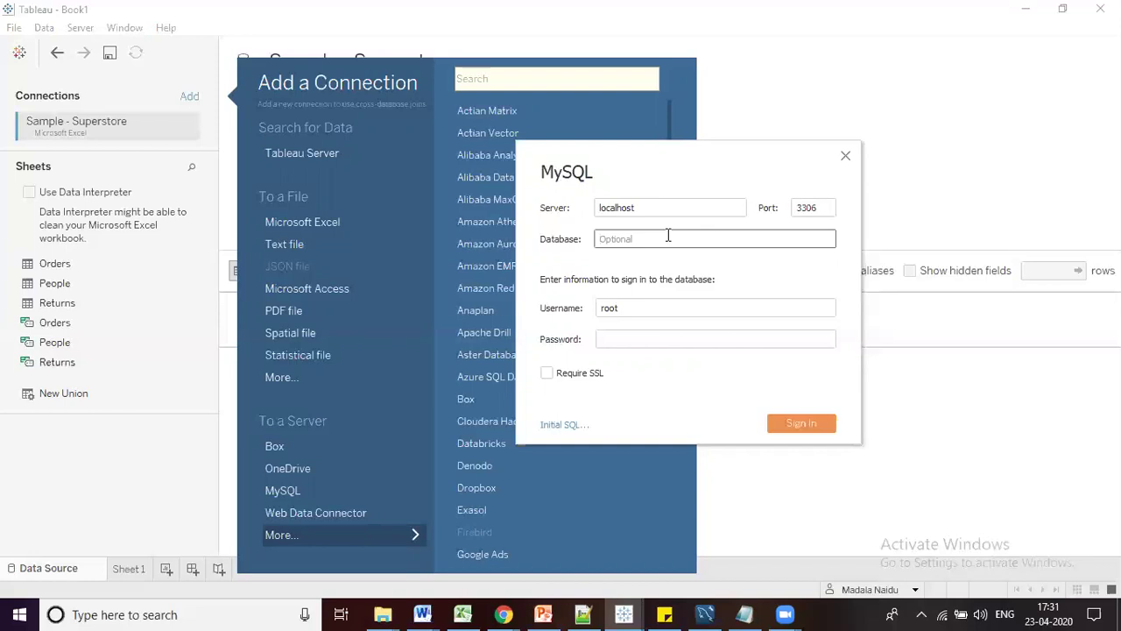
left_click(665, 239)
left_click(644, 238)
left_click(613, 307)
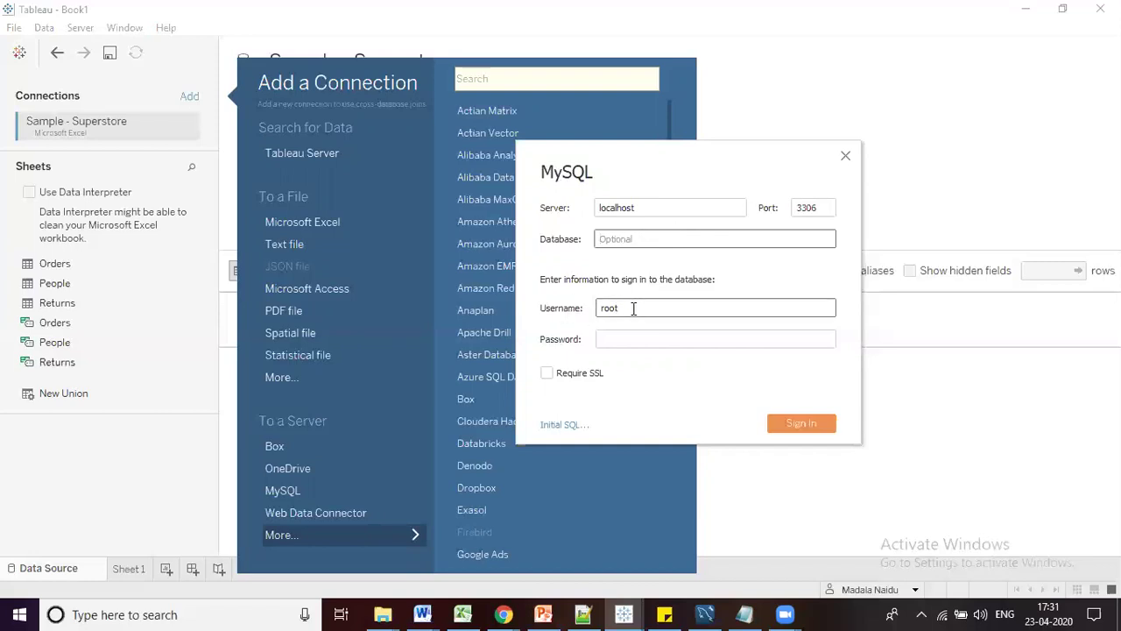
Step: Enter the database password and toggle Require SSL on, then back off
left_click(619, 337)
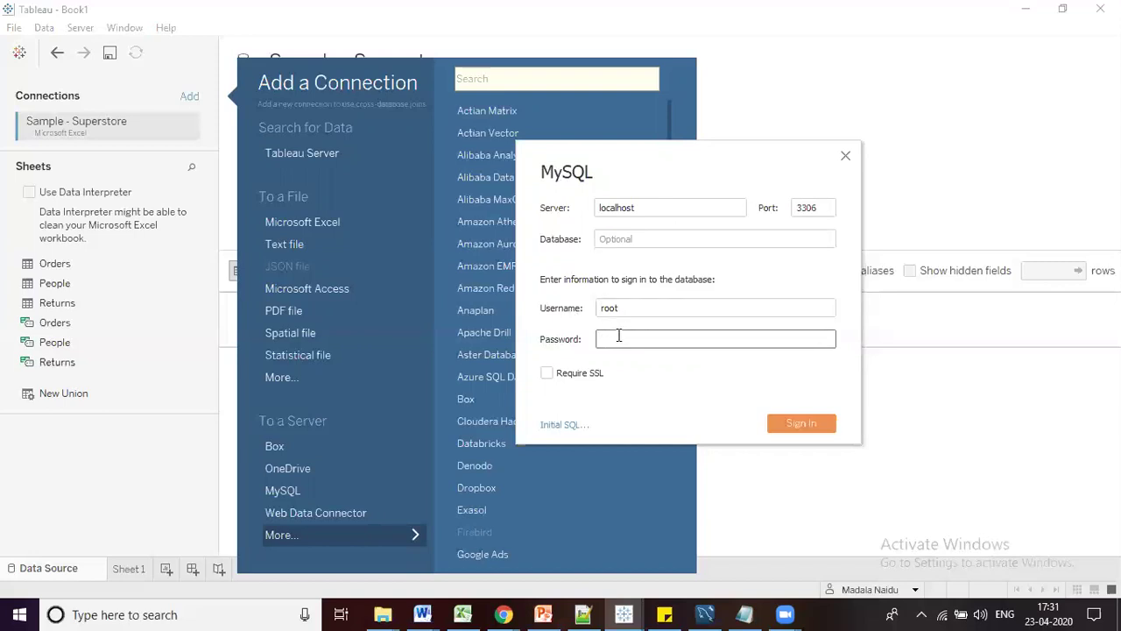
left_click(547, 375)
left_click(545, 376)
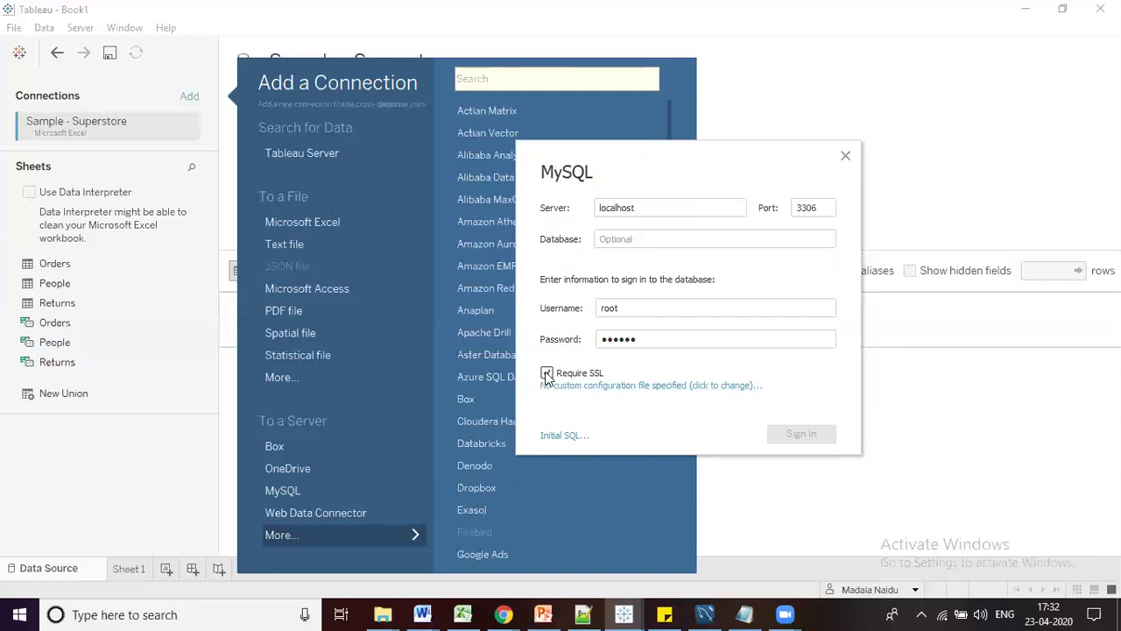
left_click(547, 374)
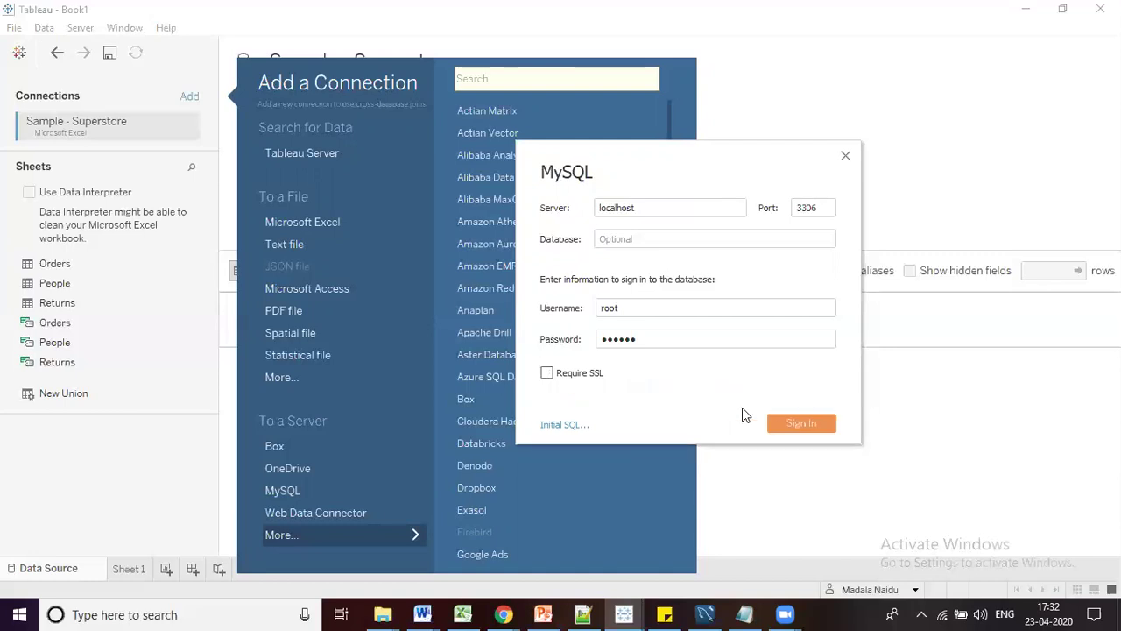
Step: Sign in to MySQL, then review the localhost Edit Connection settings and close them unchanged
left_click(805, 425)
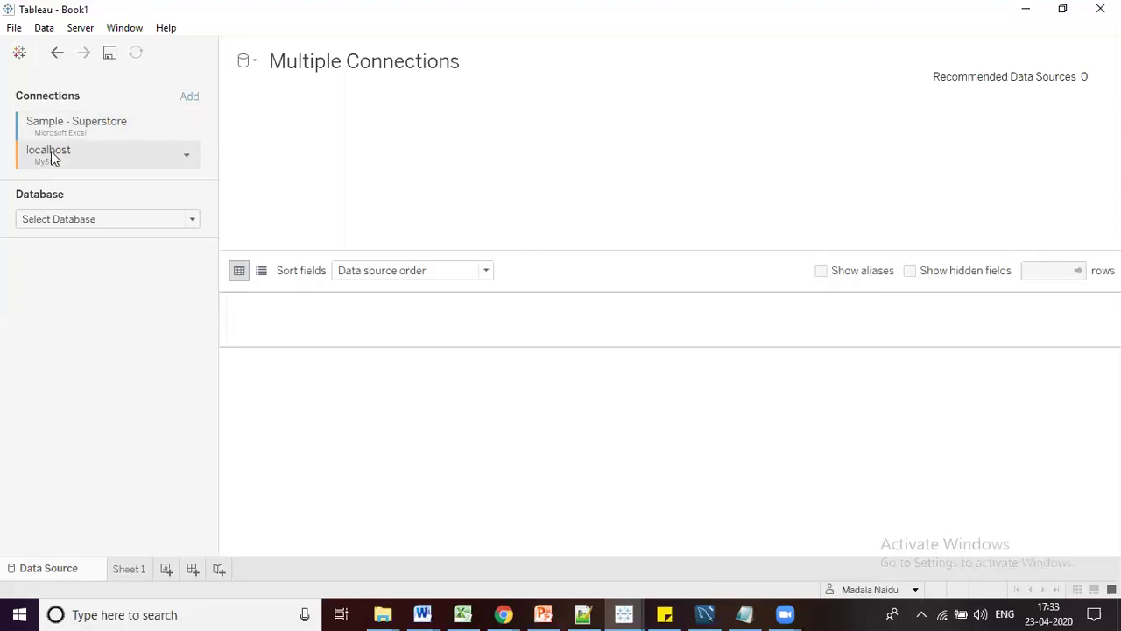
left_click(186, 161)
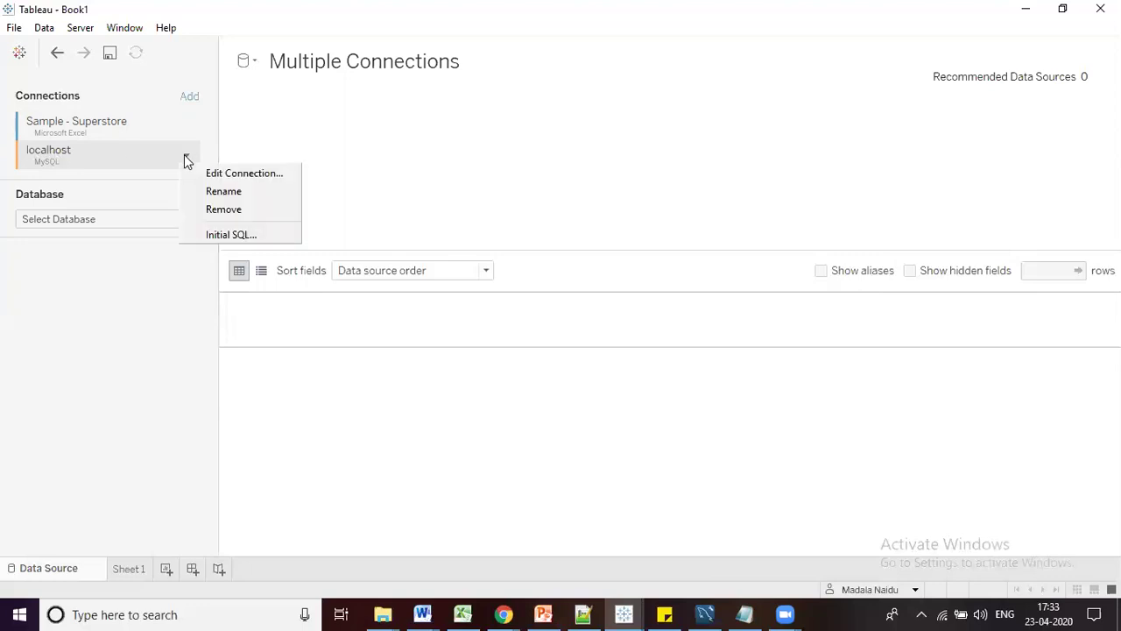
left_click(210, 173)
left_click(516, 205)
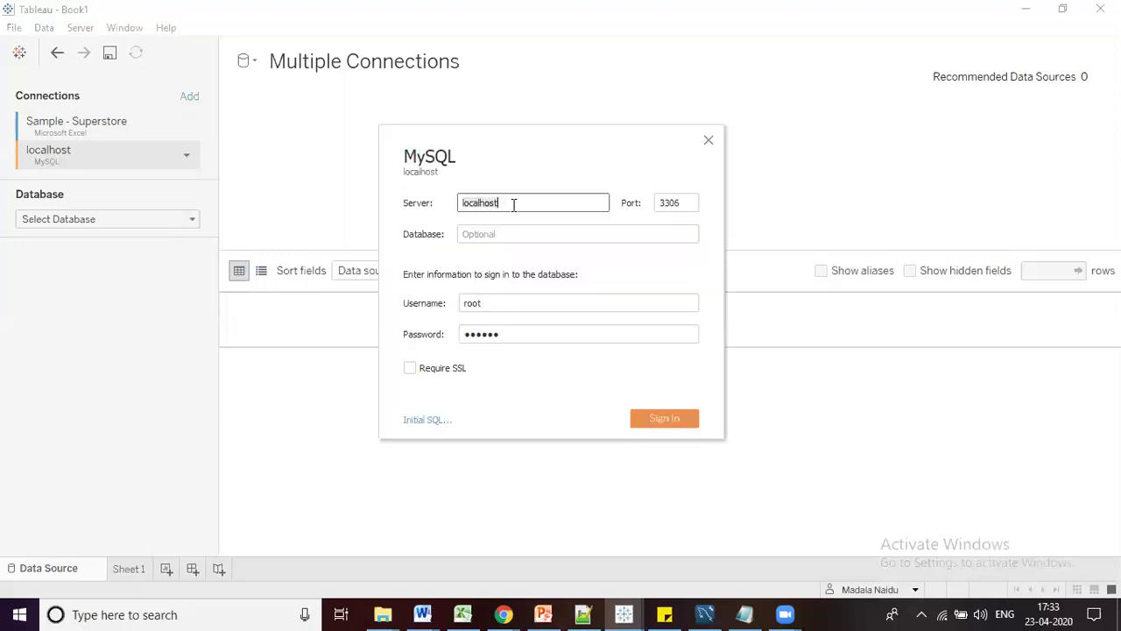
left_click(707, 143)
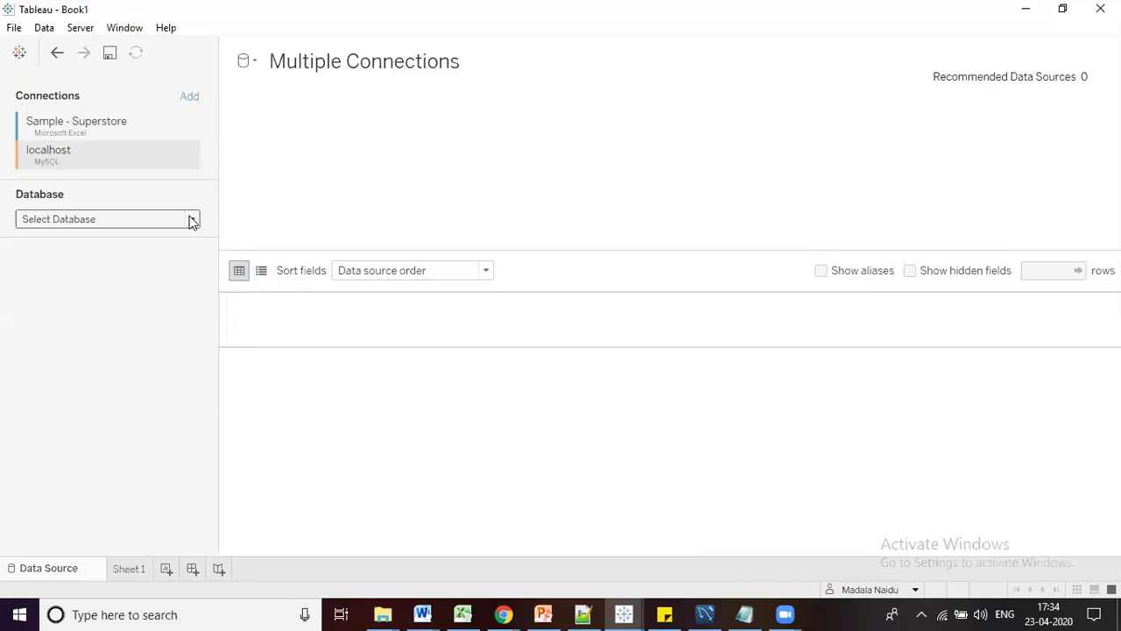
Step: Pick the practice database for localhost, glance at Superstore's sheets, then return to localhost's tables
left_click(191, 221)
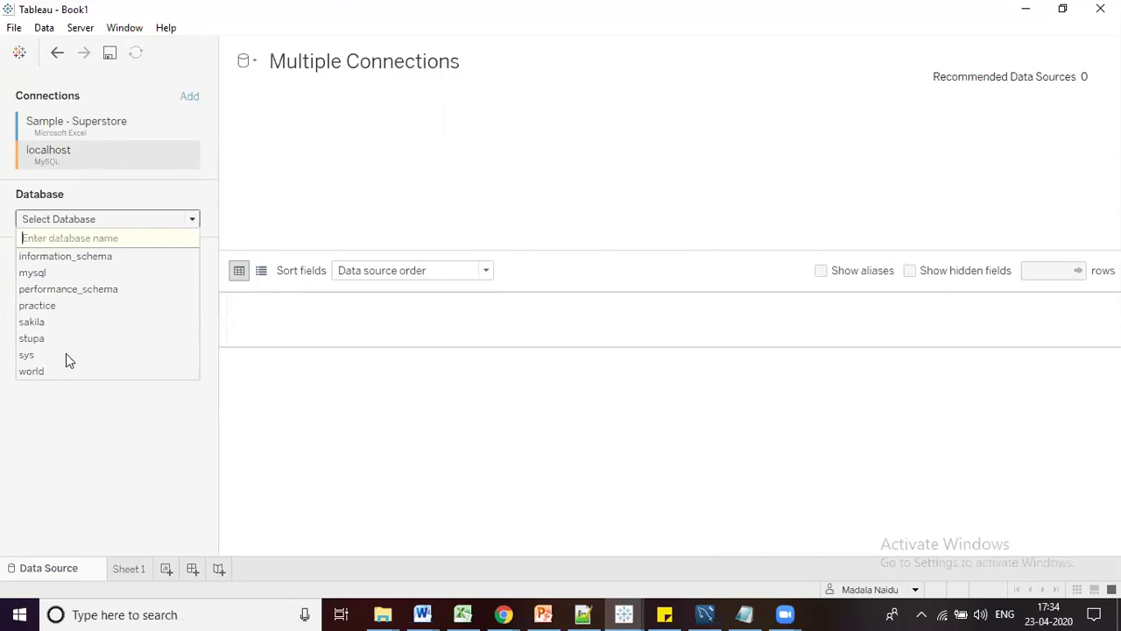
left_click(45, 308)
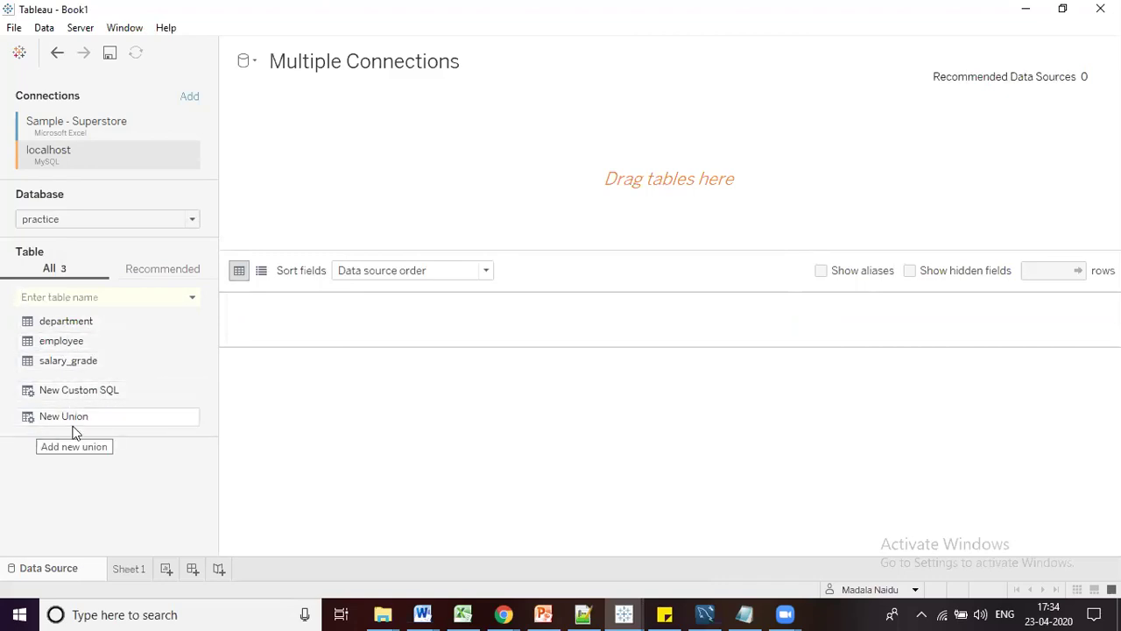
left_click(91, 127)
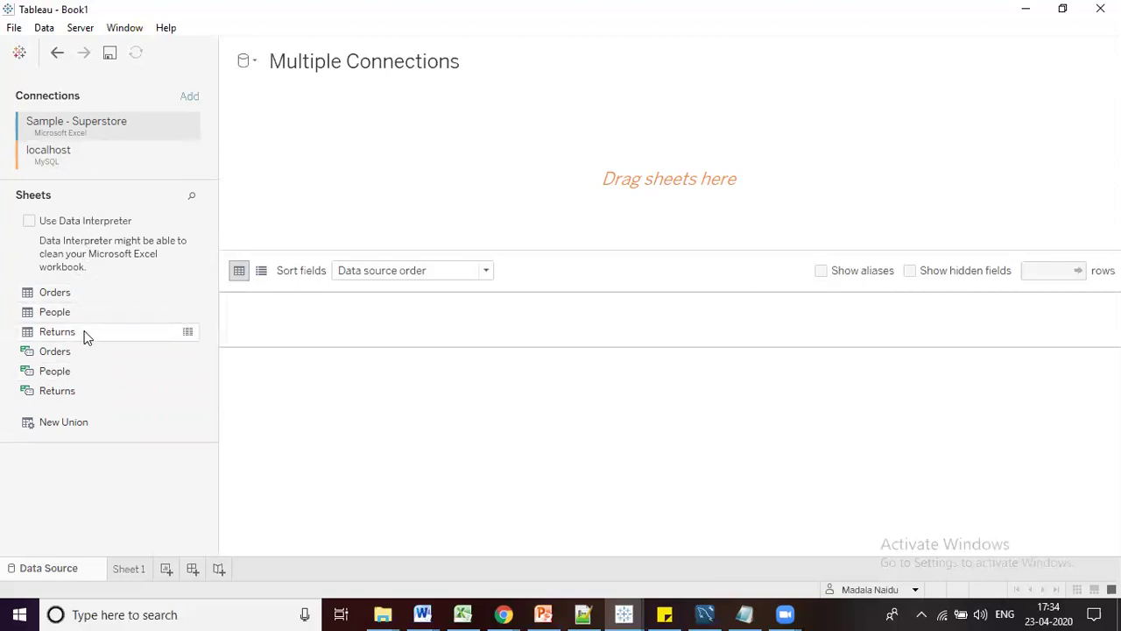
left_click(99, 167)
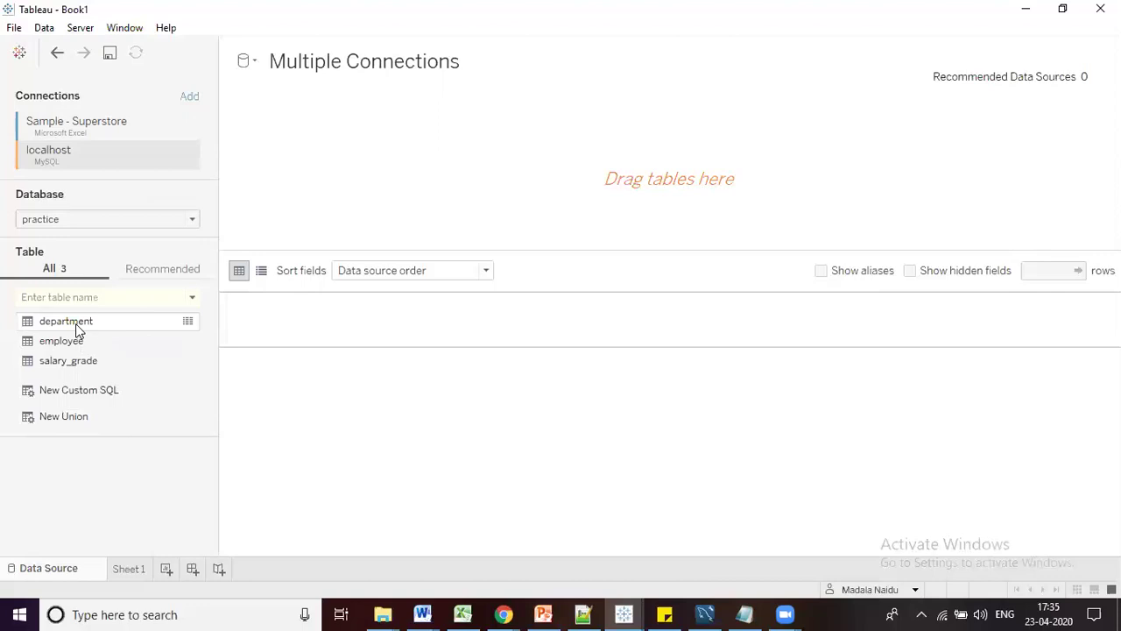
Step: Drag the employee table onto the canvas, then show the Sample - Superstore sheets
left_click_drag(77, 340, 377, 172)
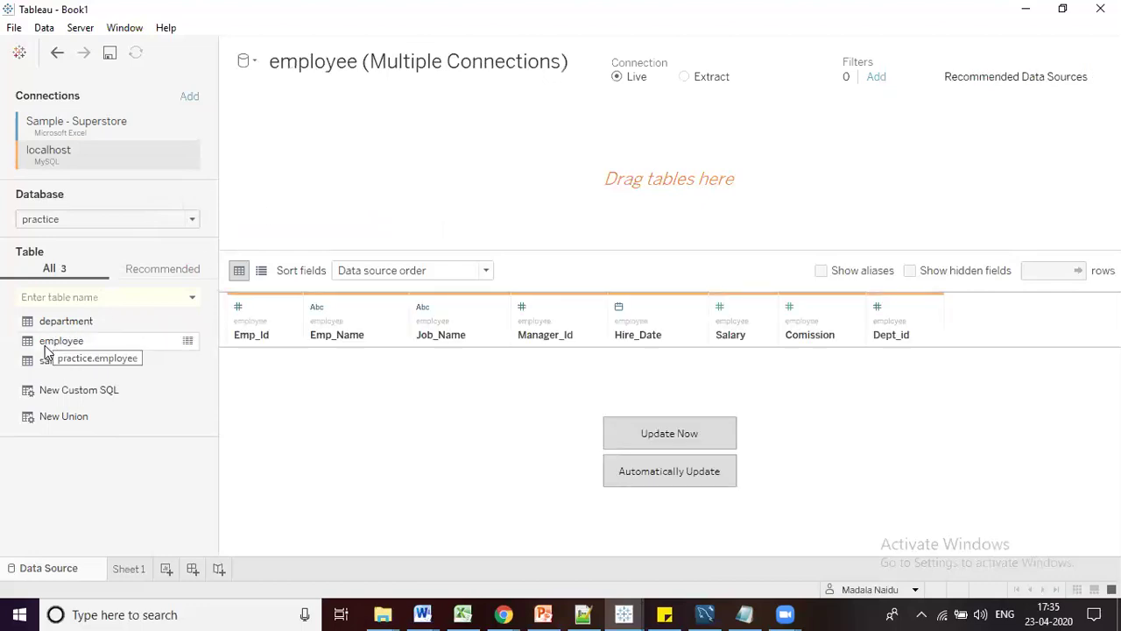
left_click_drag(45, 346, 113, 361)
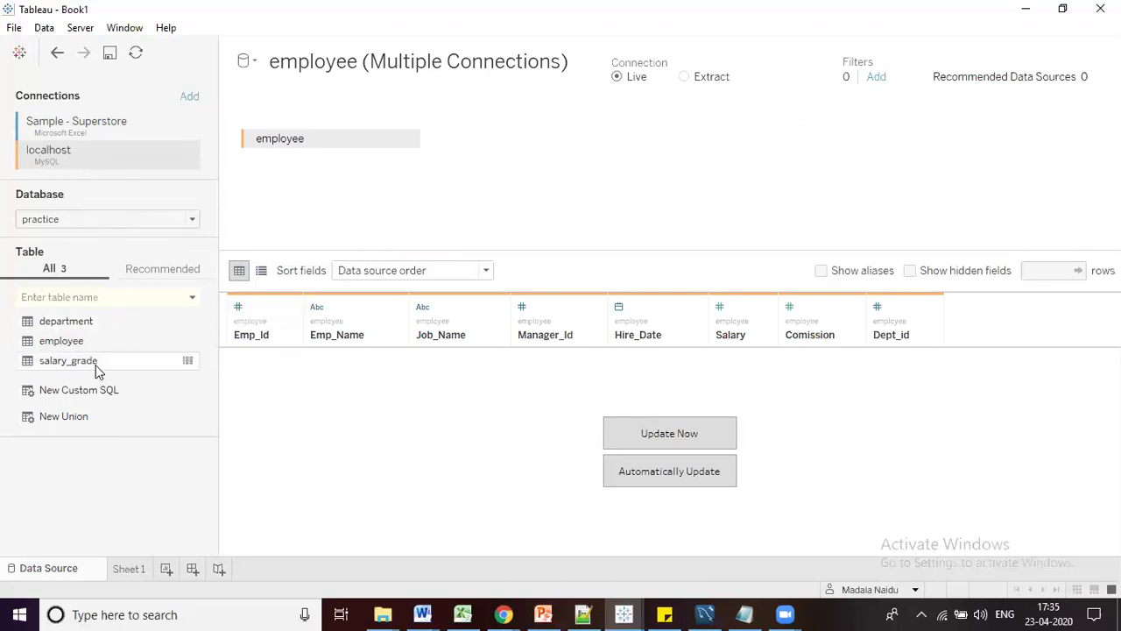
left_click(82, 129)
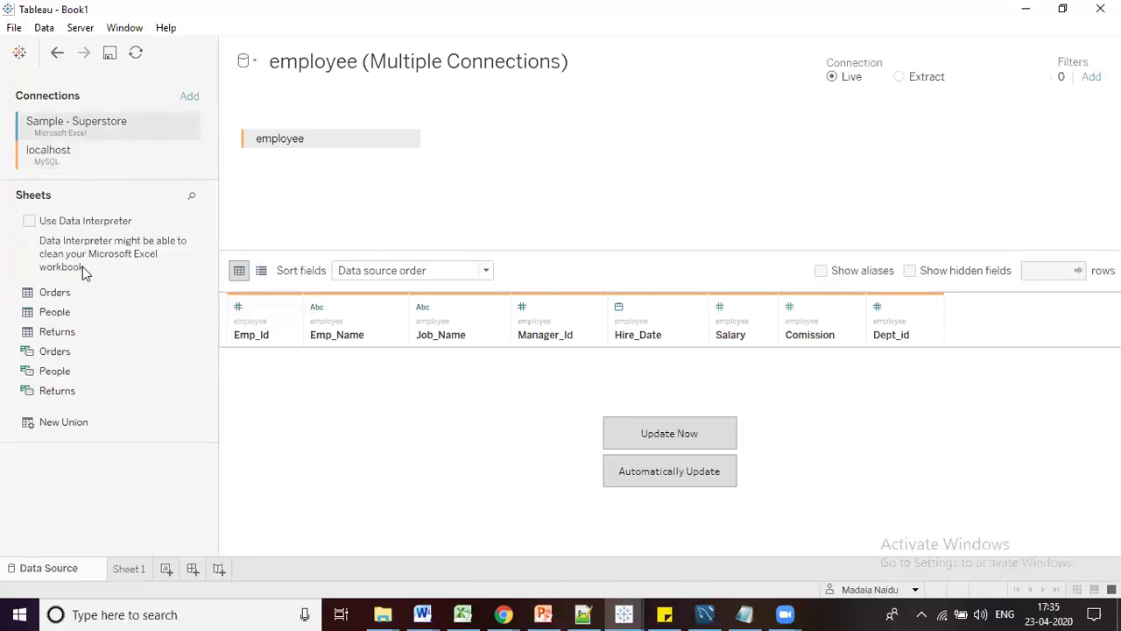
Step: Join the Orders sheet to the employee table as an inner join, adding an empty join clause
left_click_drag(63, 301, 538, 164)
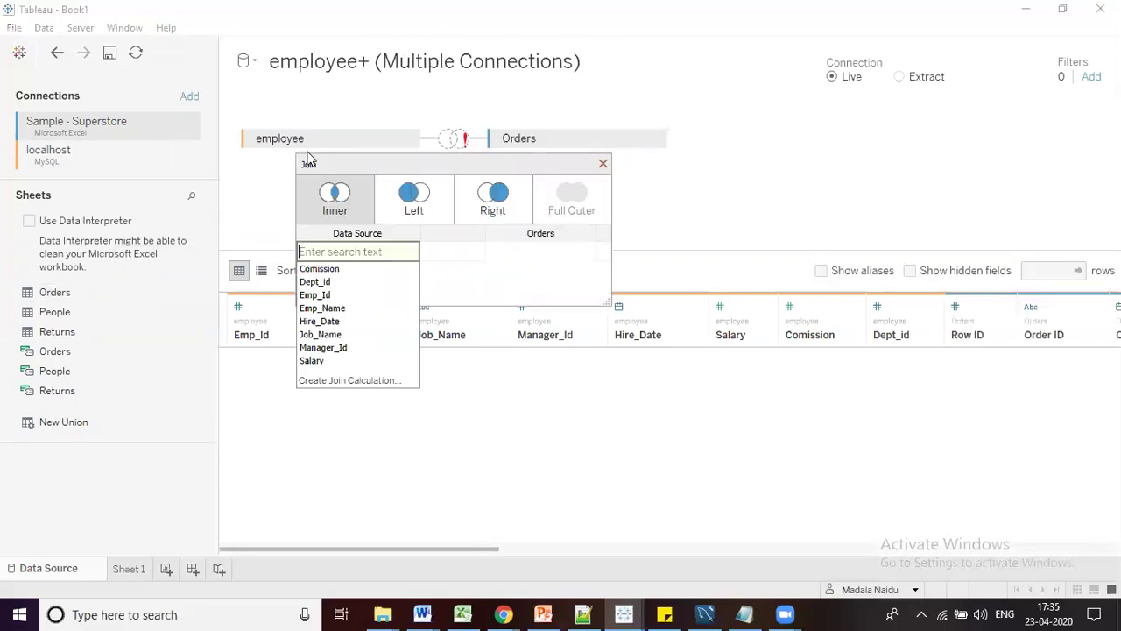
left_click(444, 127)
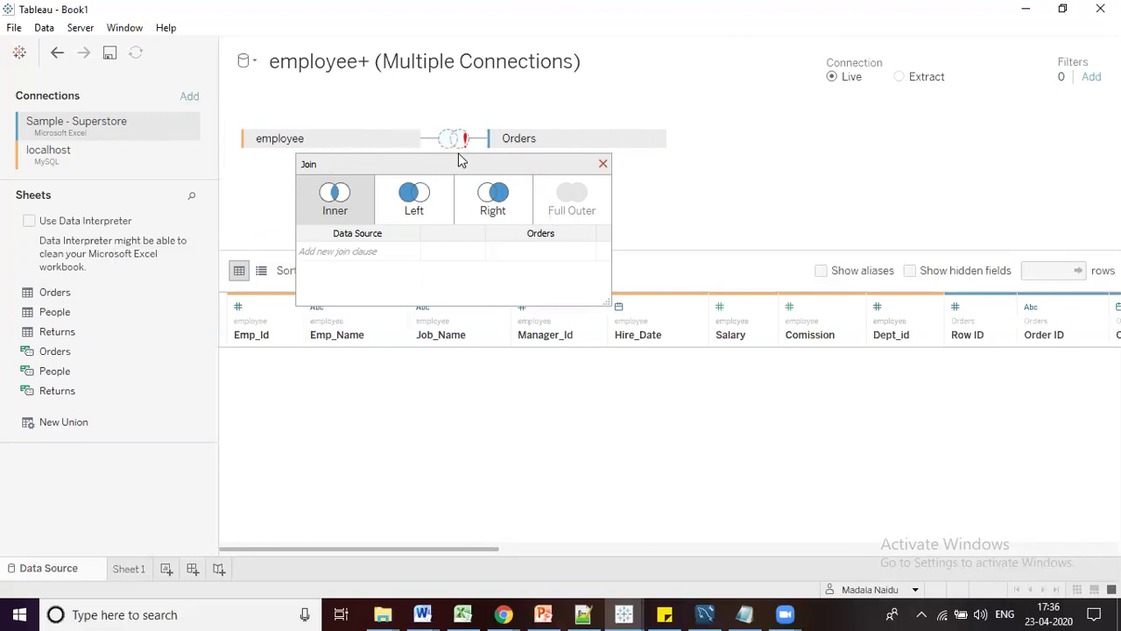
mouse_move(454, 154)
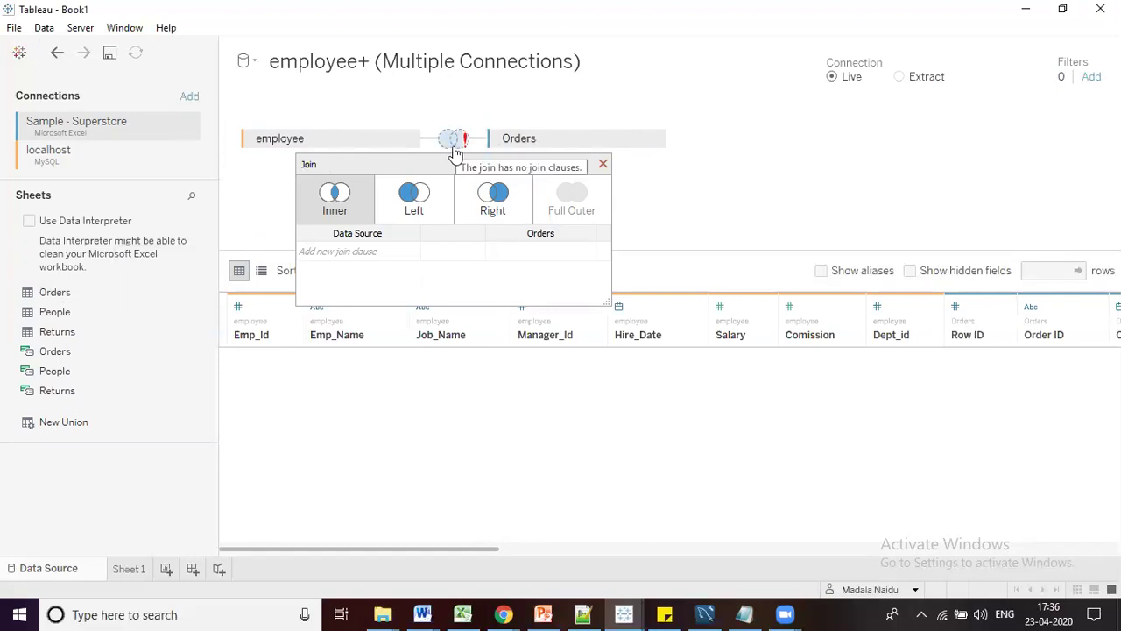
left_click(373, 252)
left_click(574, 86)
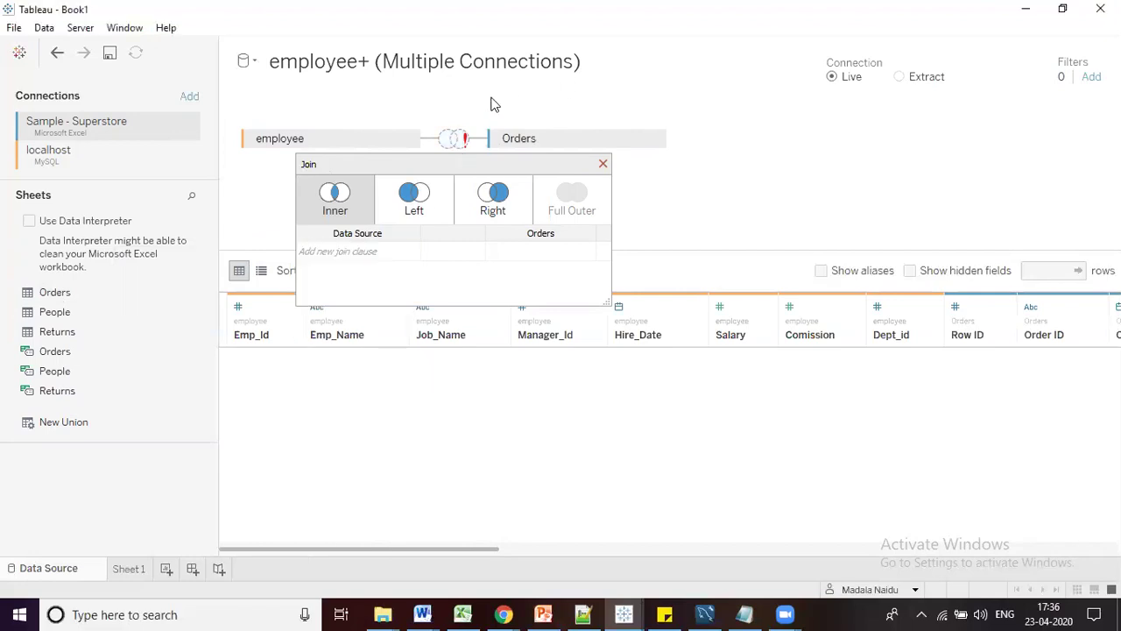
left_click(601, 165)
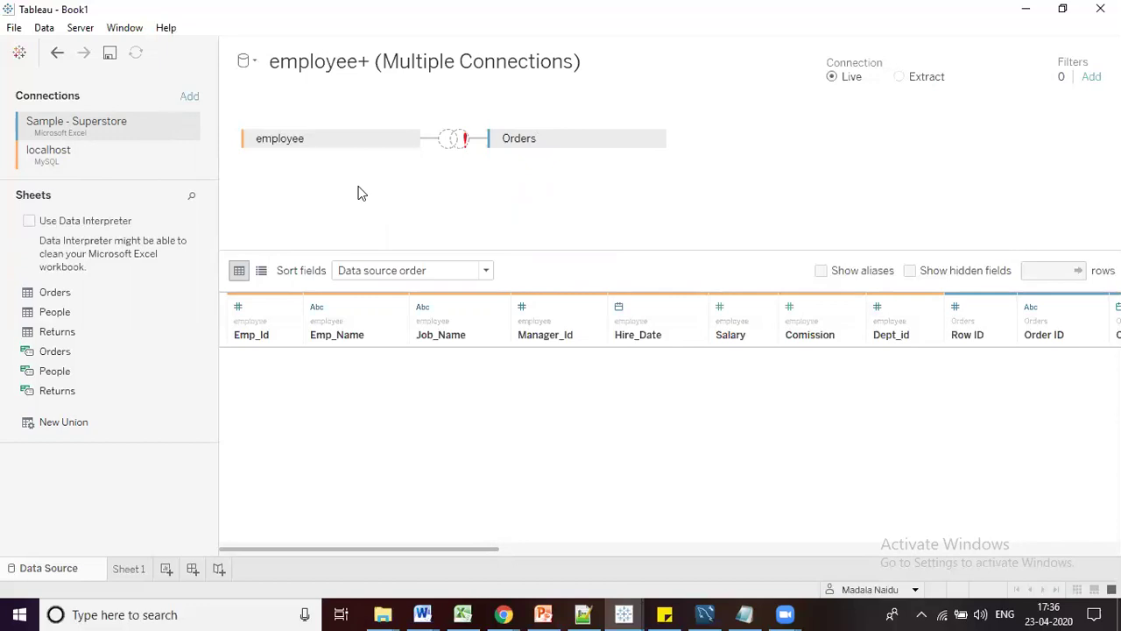
Step: Remove the localhost MySQL connection from the data source's connections
mouse_move(193, 160)
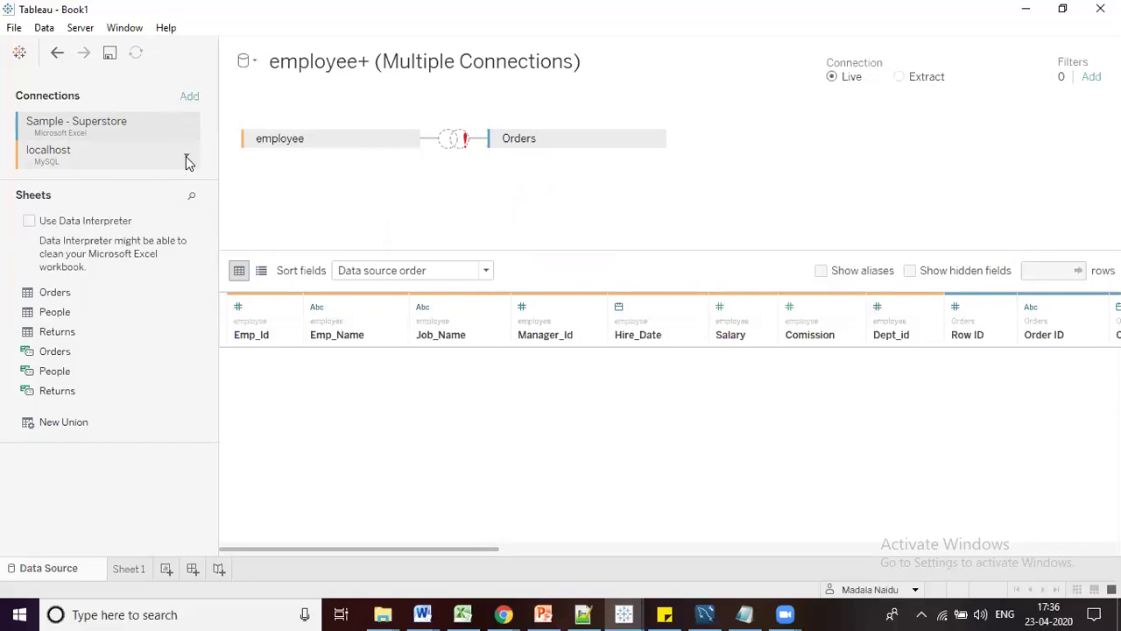
left_click(186, 158)
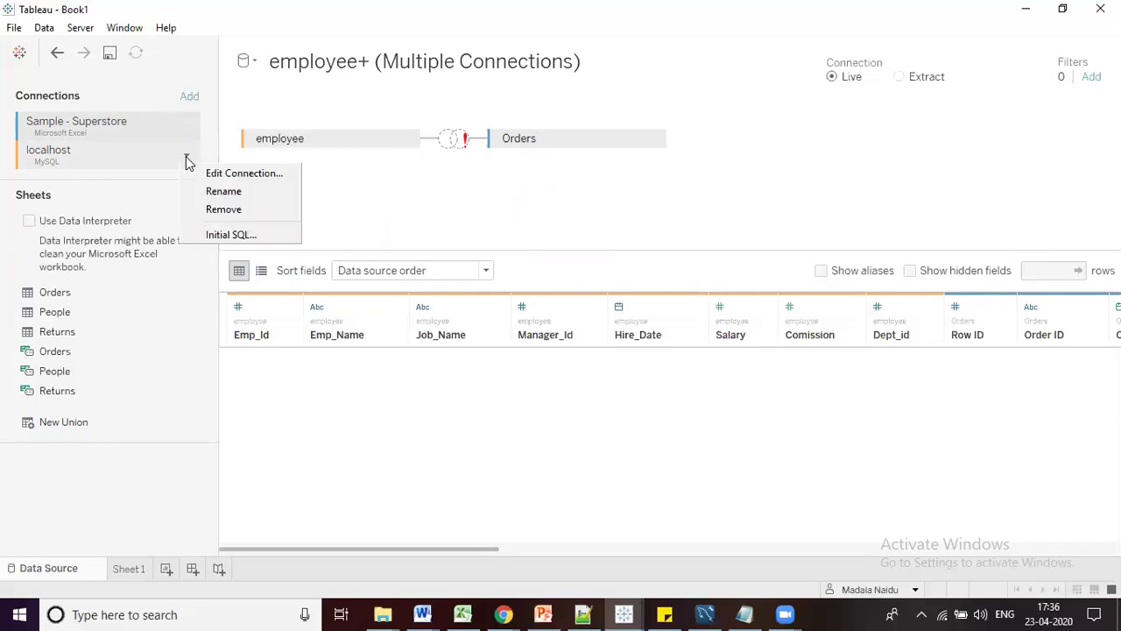
left_click(233, 210)
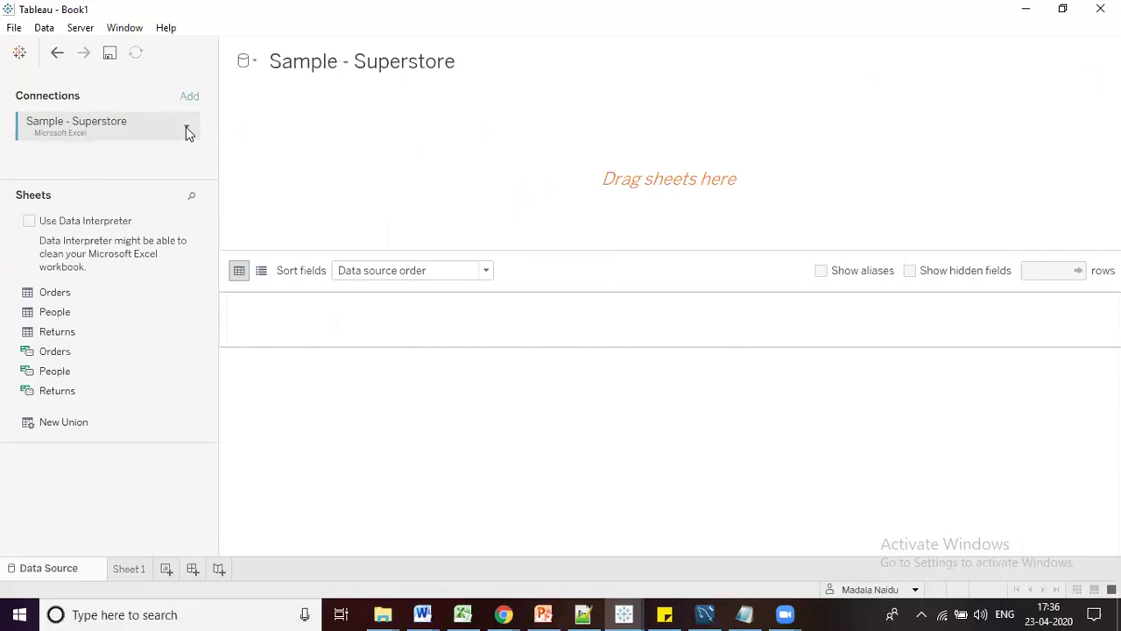
left_click(187, 131)
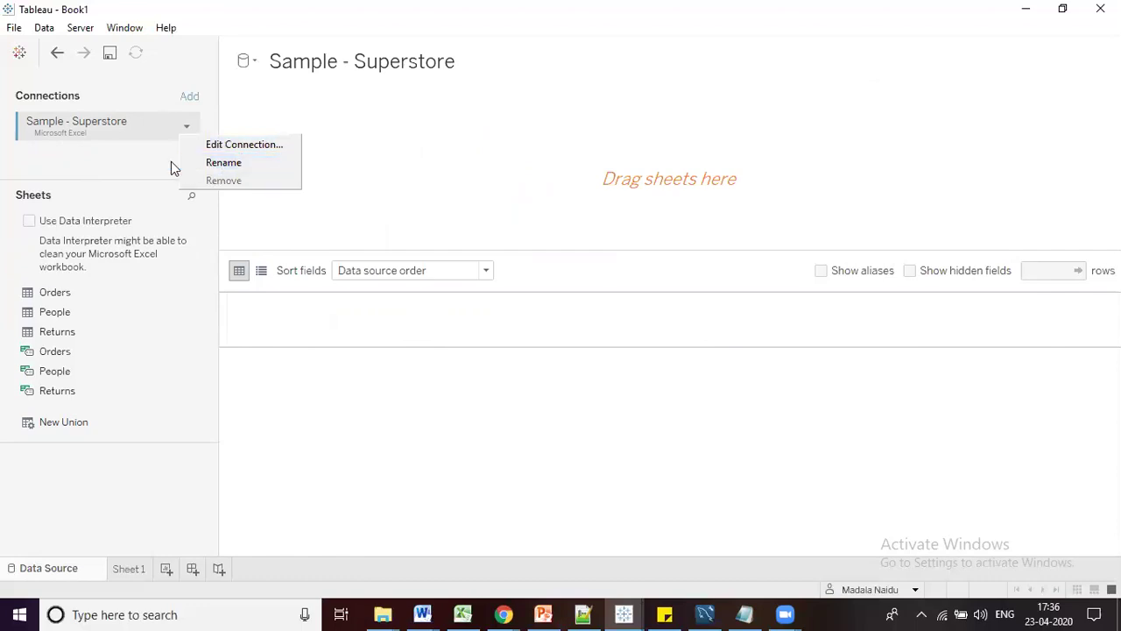
left_click(219, 144)
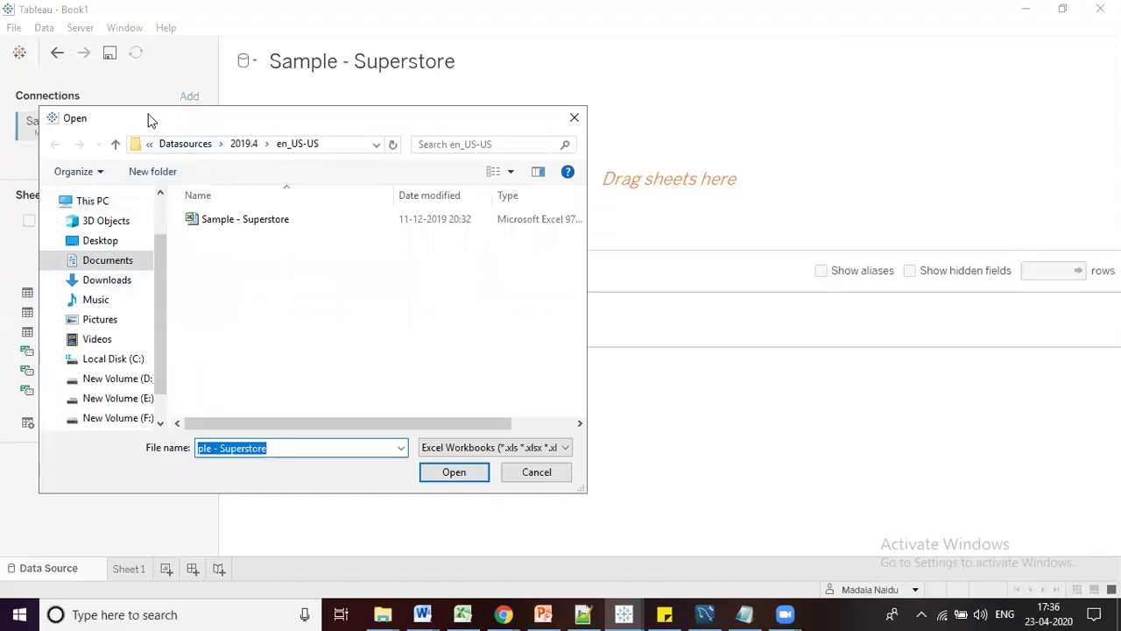
left_click_drag(151, 120, 171, 215)
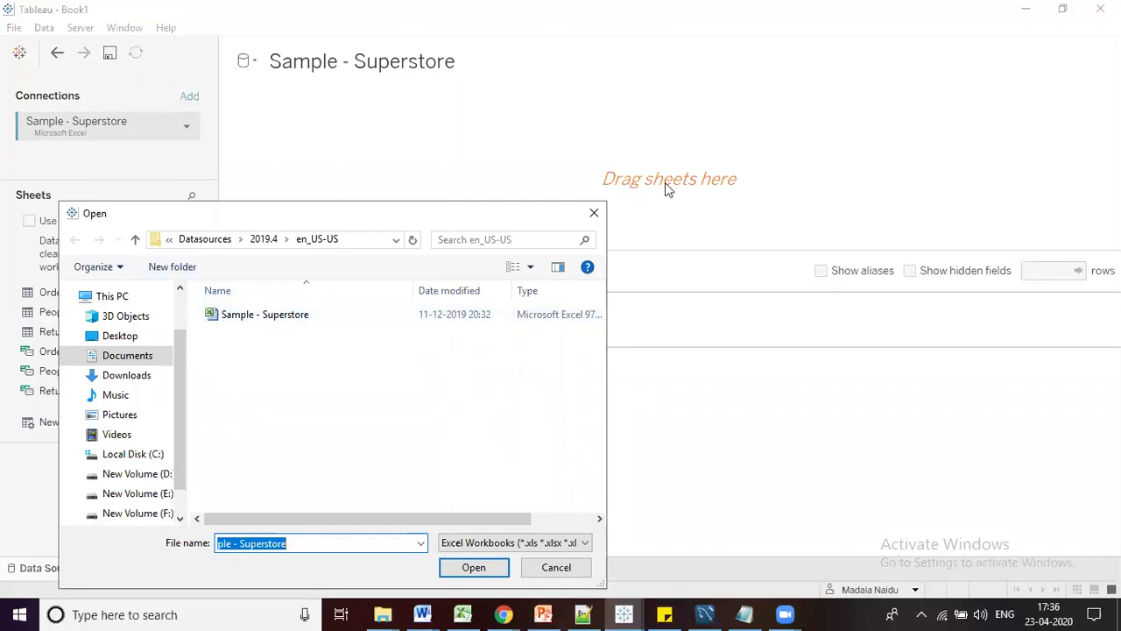
left_click(594, 213)
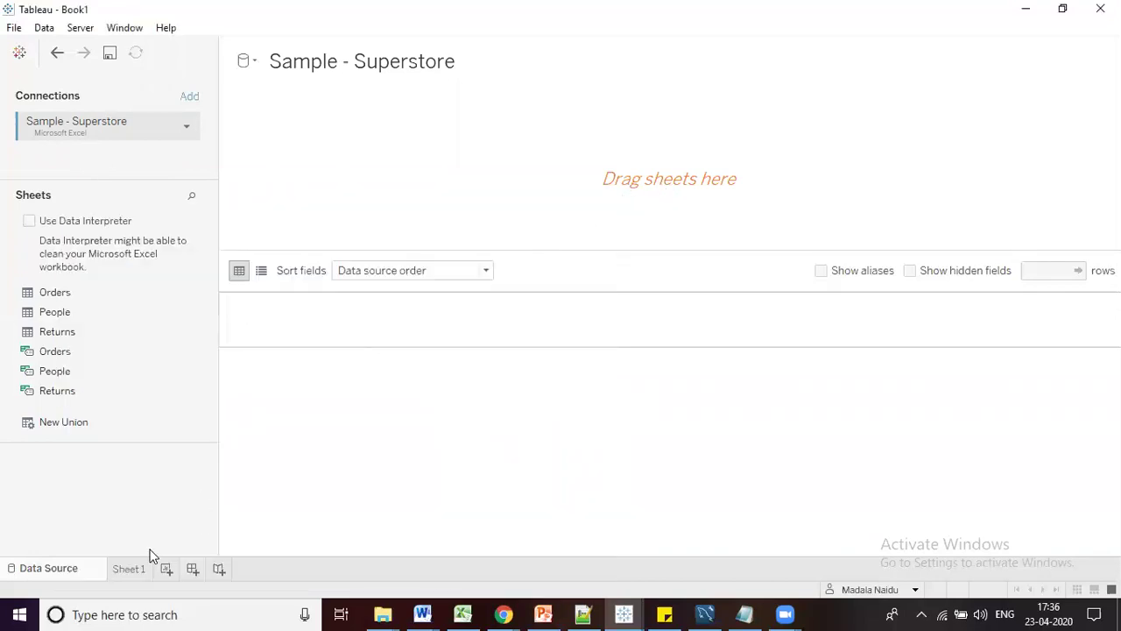
Step: Close the Sample - Superstore data source from Sheet 1 and return to the Data Source page
left_click(127, 569)
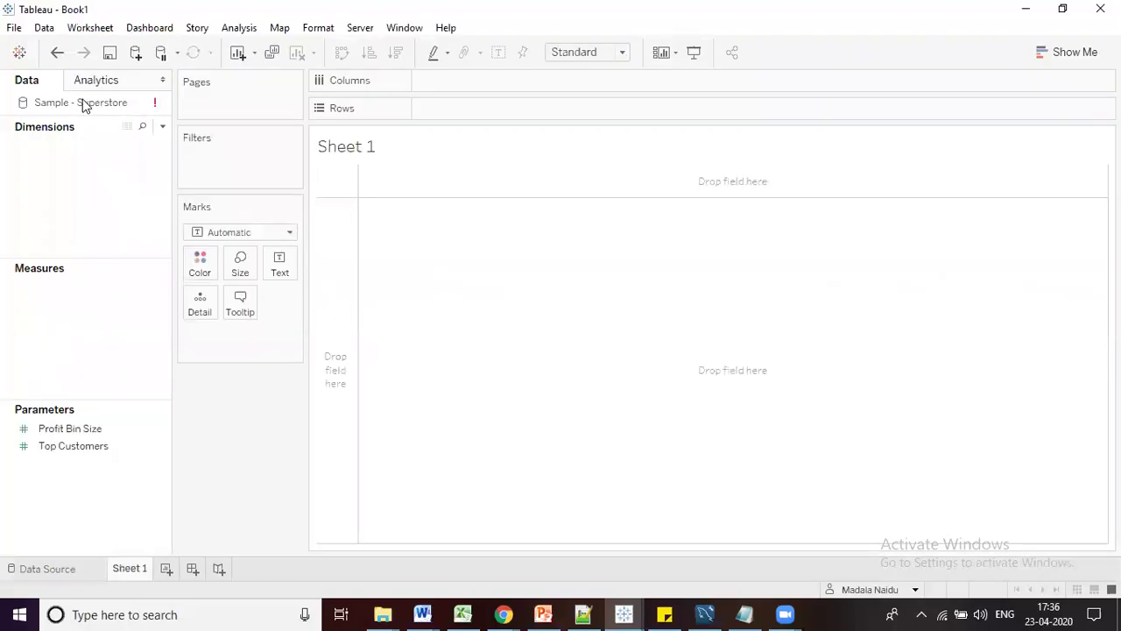
right_click(83, 103)
left_click(149, 211)
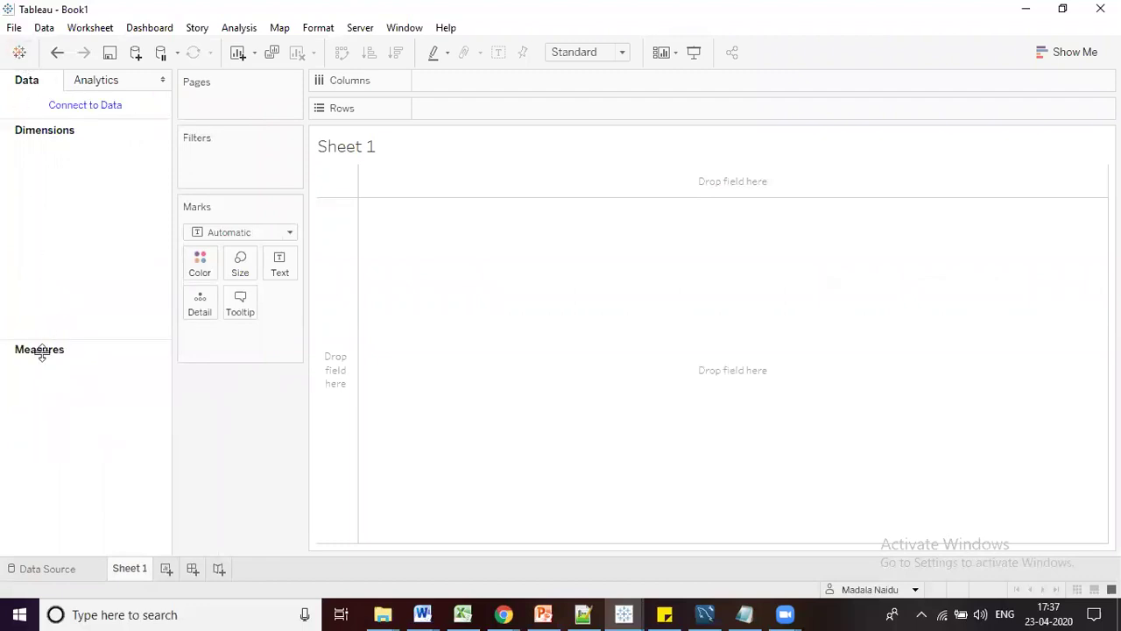
left_click(48, 568)
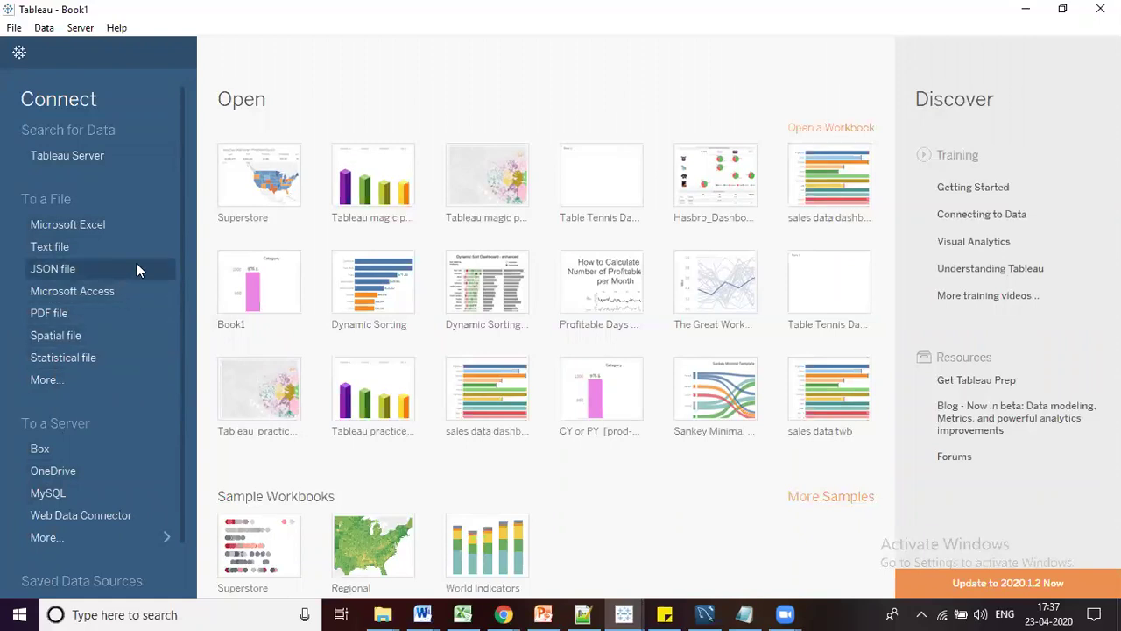
Step: In Notepad++, highlight the Products.json records, then the first and second products' fields
left_click(584, 613)
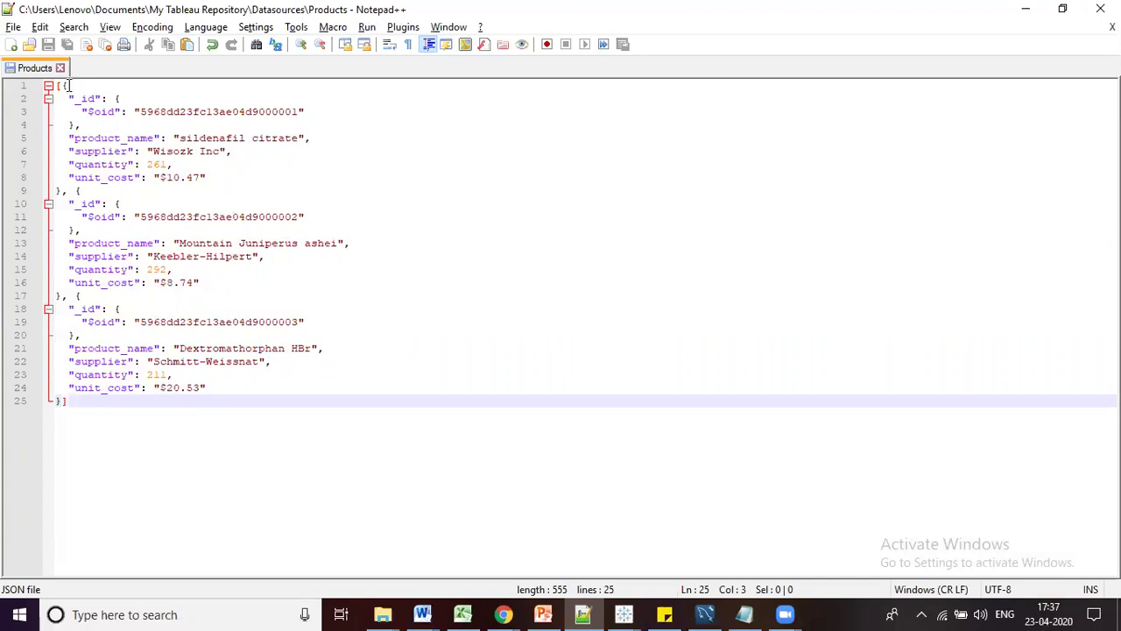
left_click_drag(66, 85, 121, 412)
left_click(163, 440)
left_click_drag(69, 138, 223, 178)
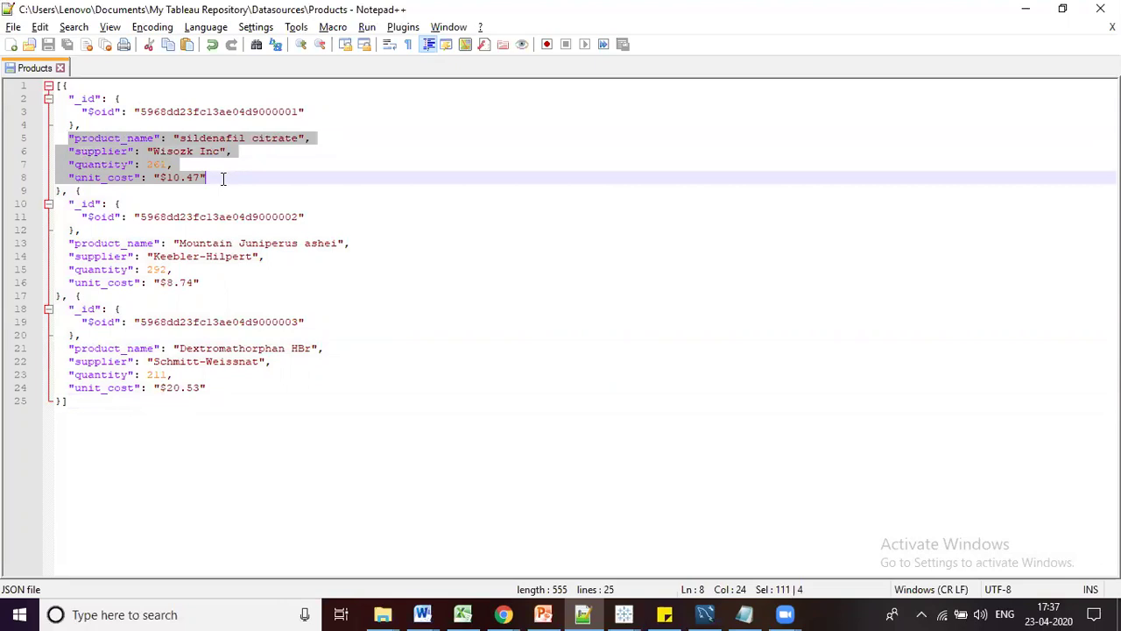
left_click(279, 216)
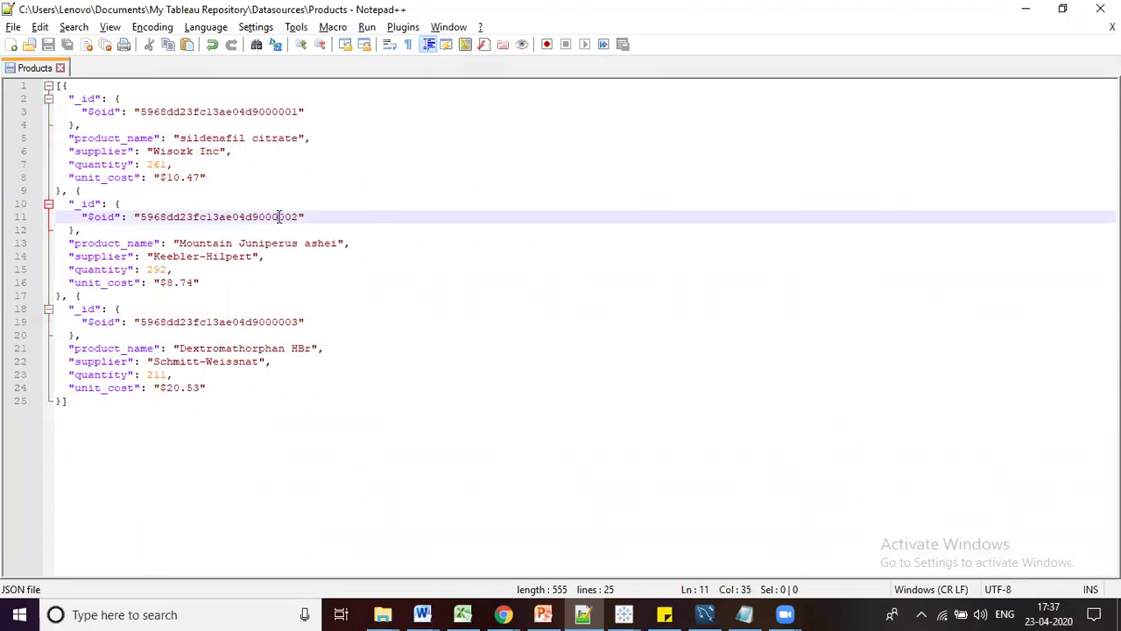
left_click(71, 244)
left_click_drag(71, 244, 219, 285)
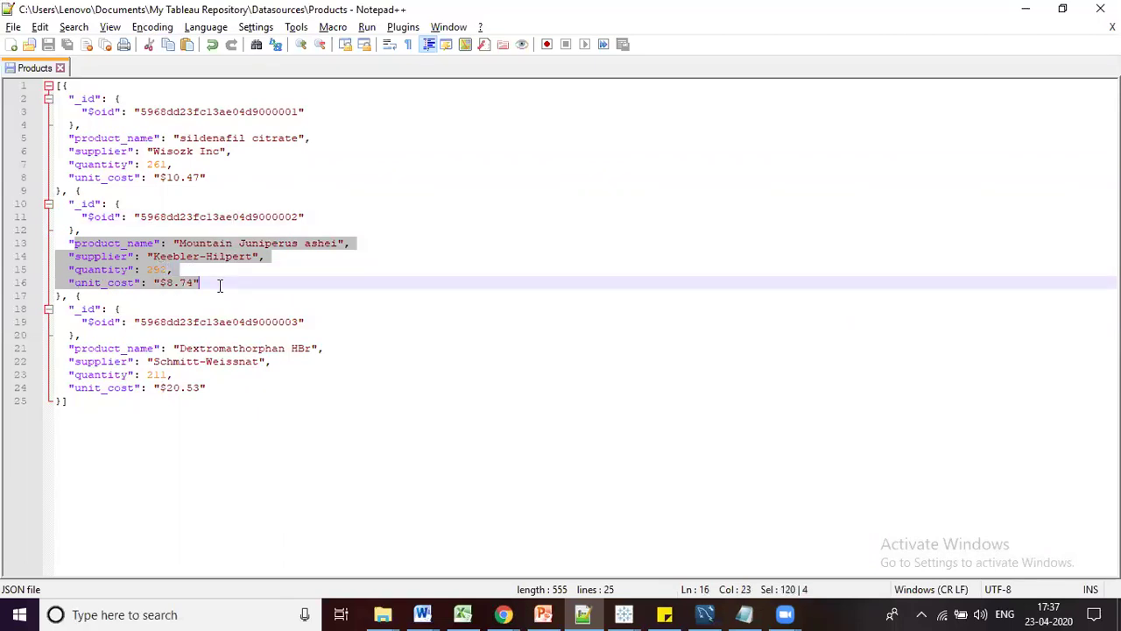
left_click(89, 322)
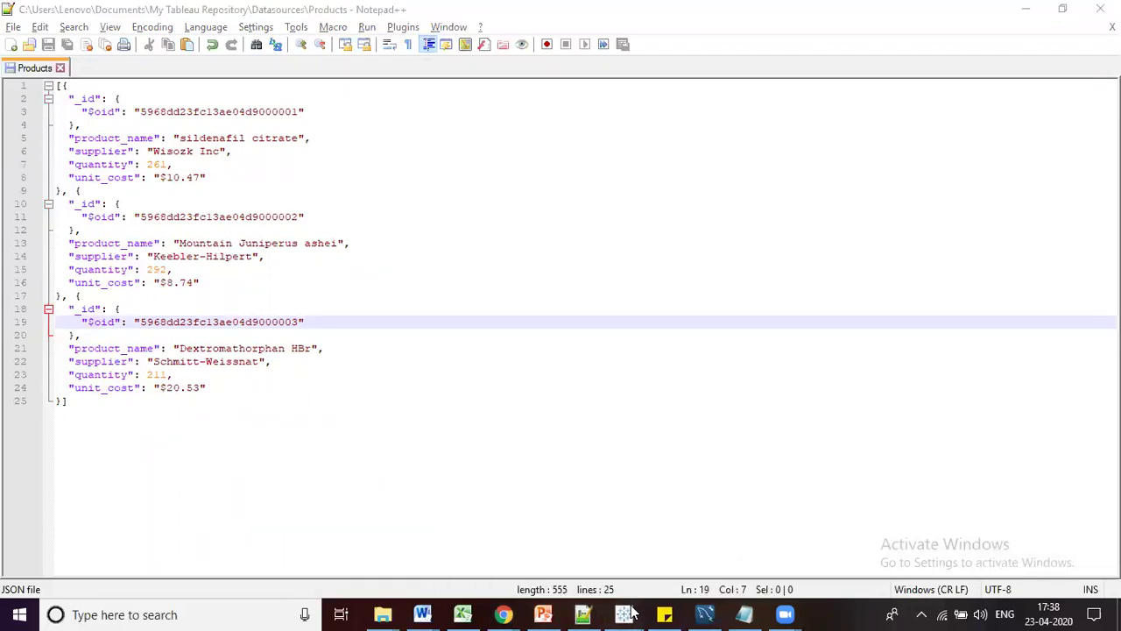
Step: Start a JSON file connection and browse to the My Tableau Repository Datasources folder
mouse_move(627, 614)
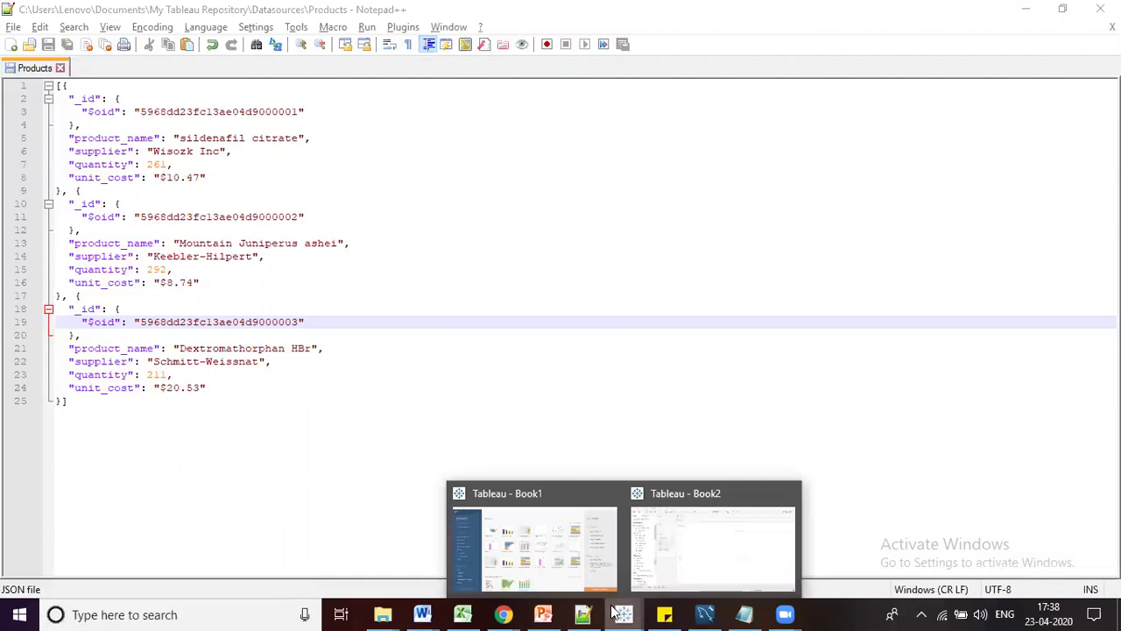
left_click(535, 543)
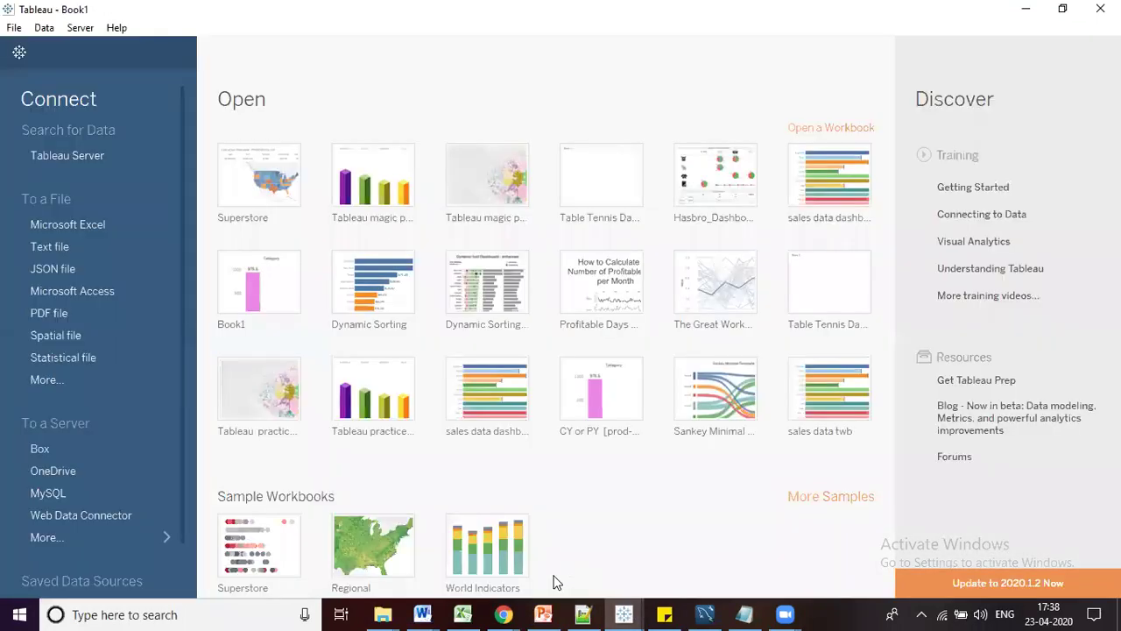
left_click(41, 266)
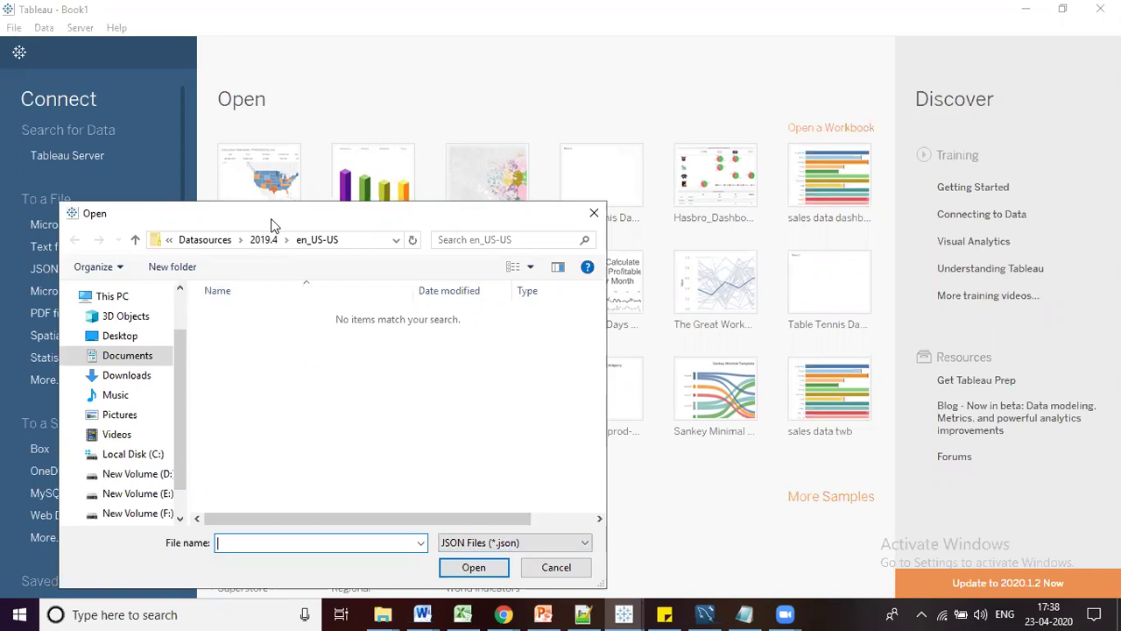
left_click_drag(274, 221, 376, 182)
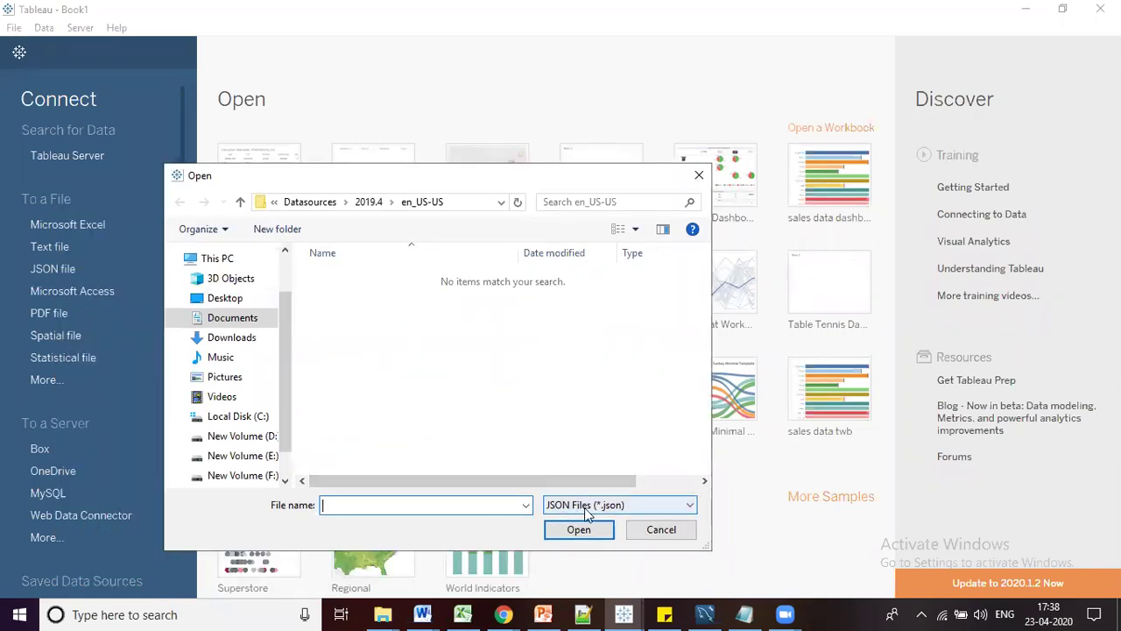
left_click(319, 205)
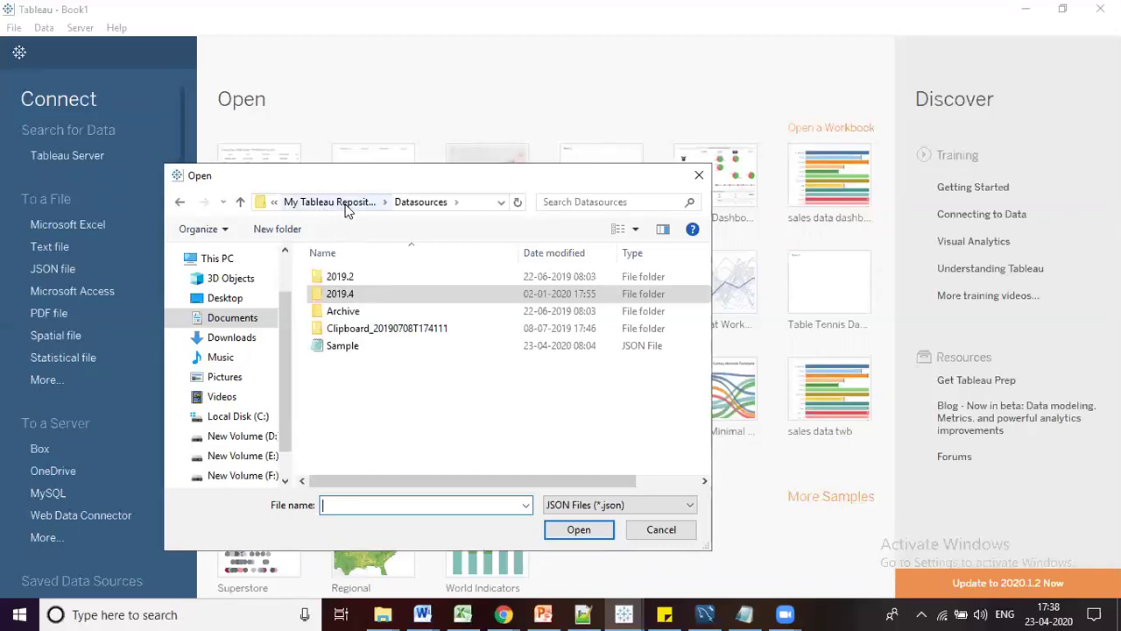
left_click(345, 207)
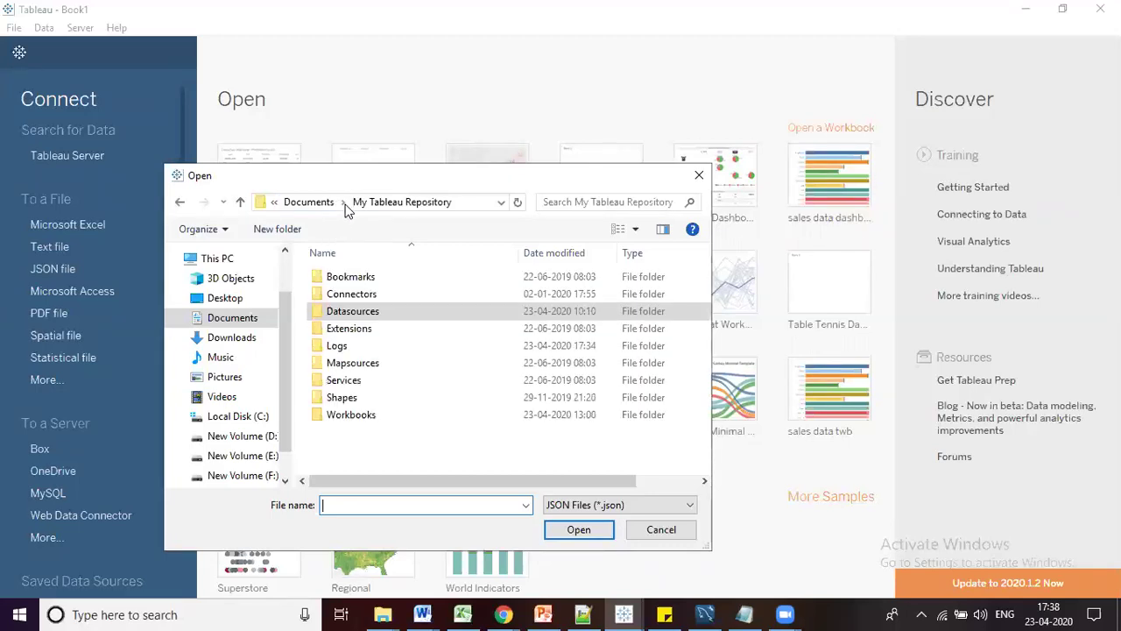
double_click(368, 314)
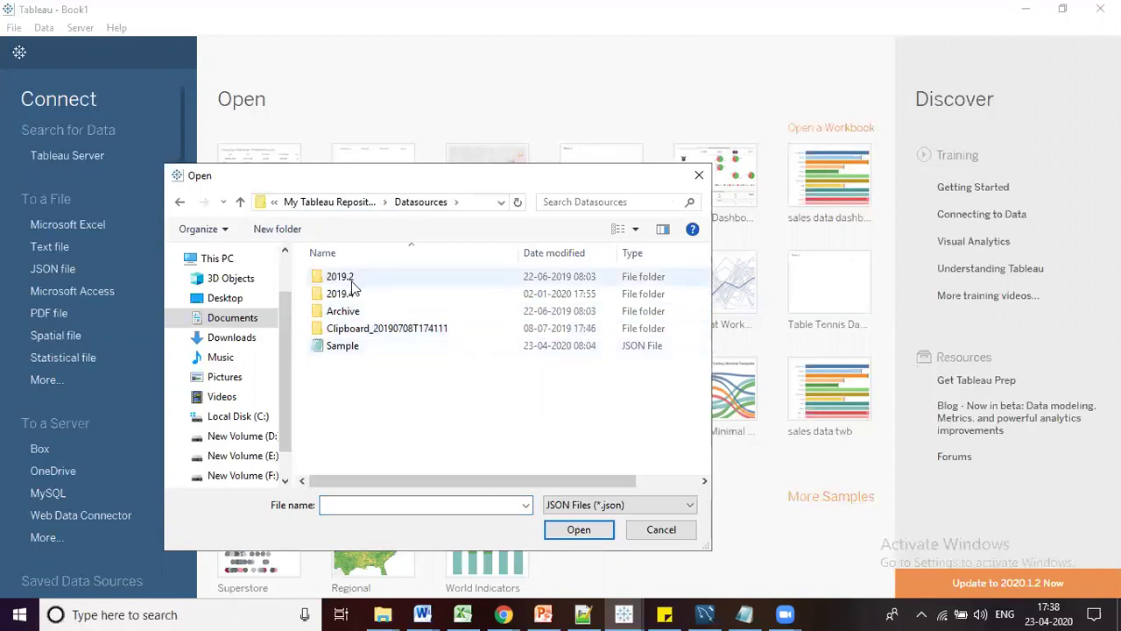
Step: Show all file types, open Products as the JSON source, and view its raw text in Notepad++
left_click(662, 506)
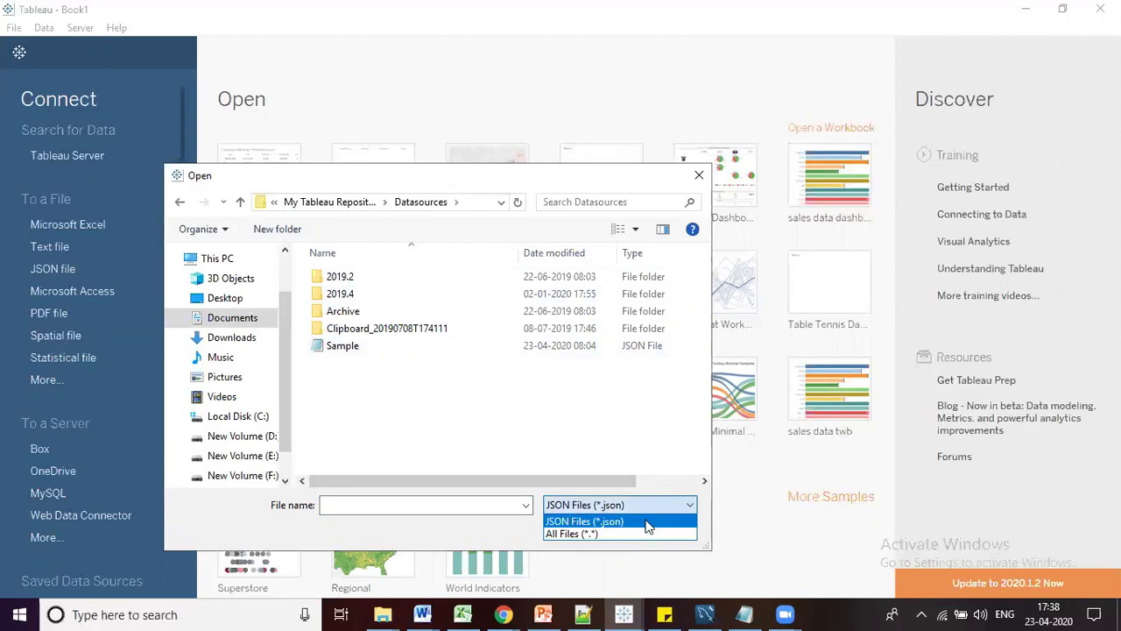
left_click(642, 533)
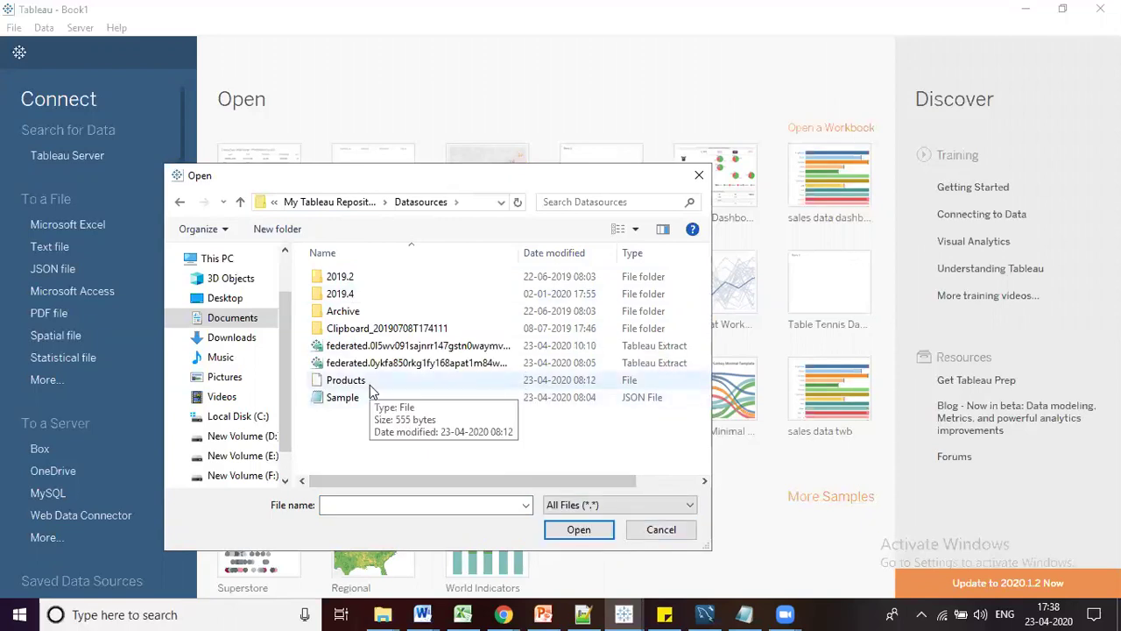
left_click(370, 388)
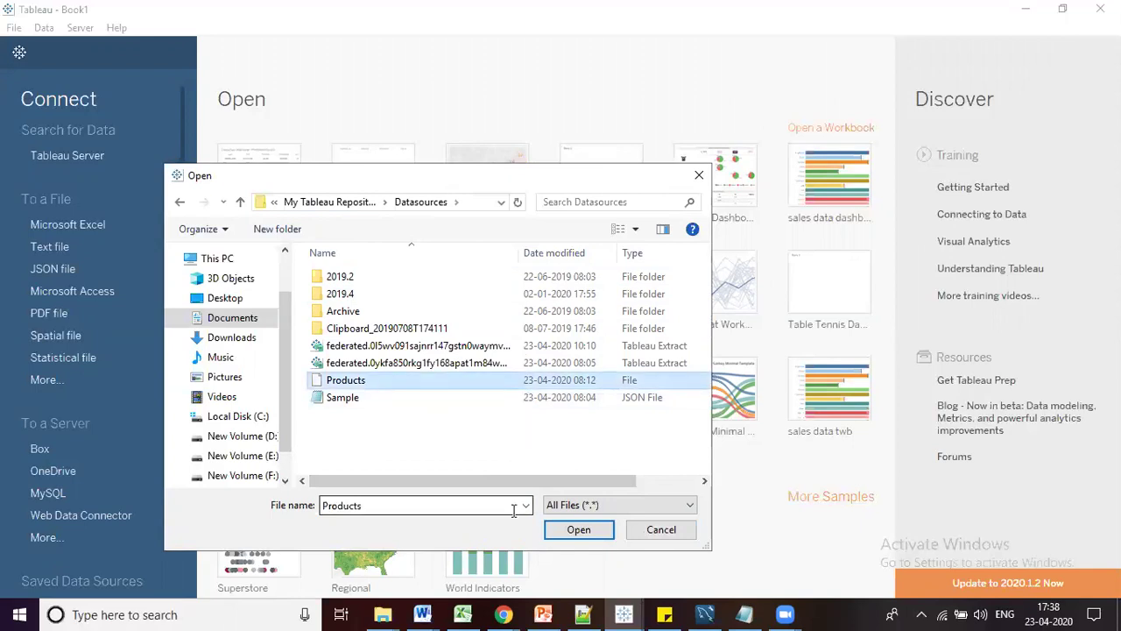
left_click(578, 530)
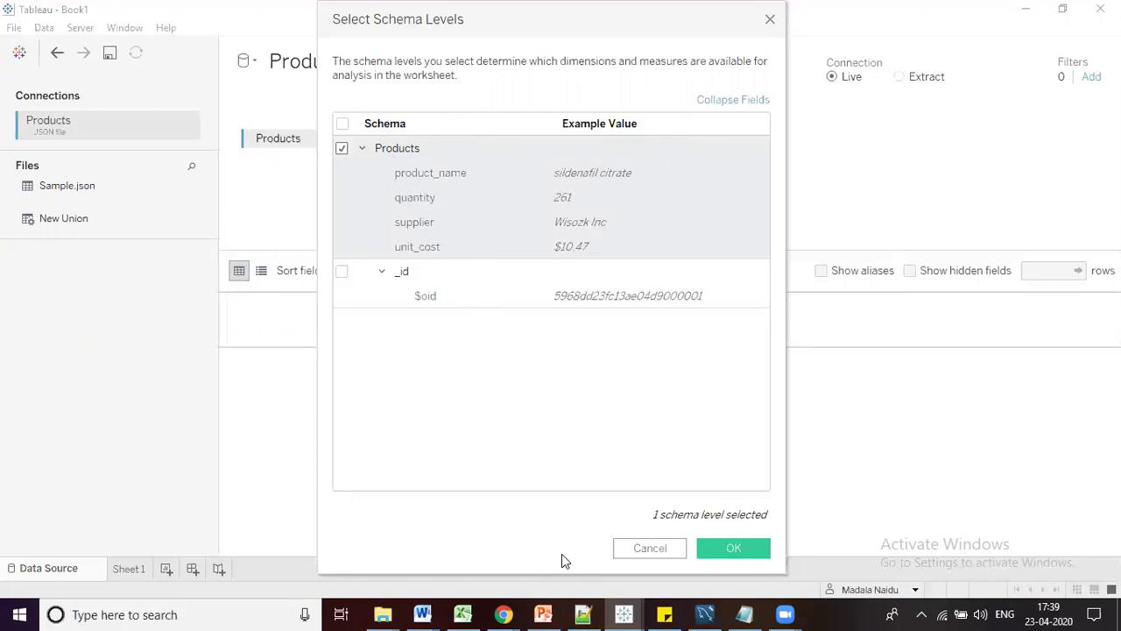
left_click(583, 614)
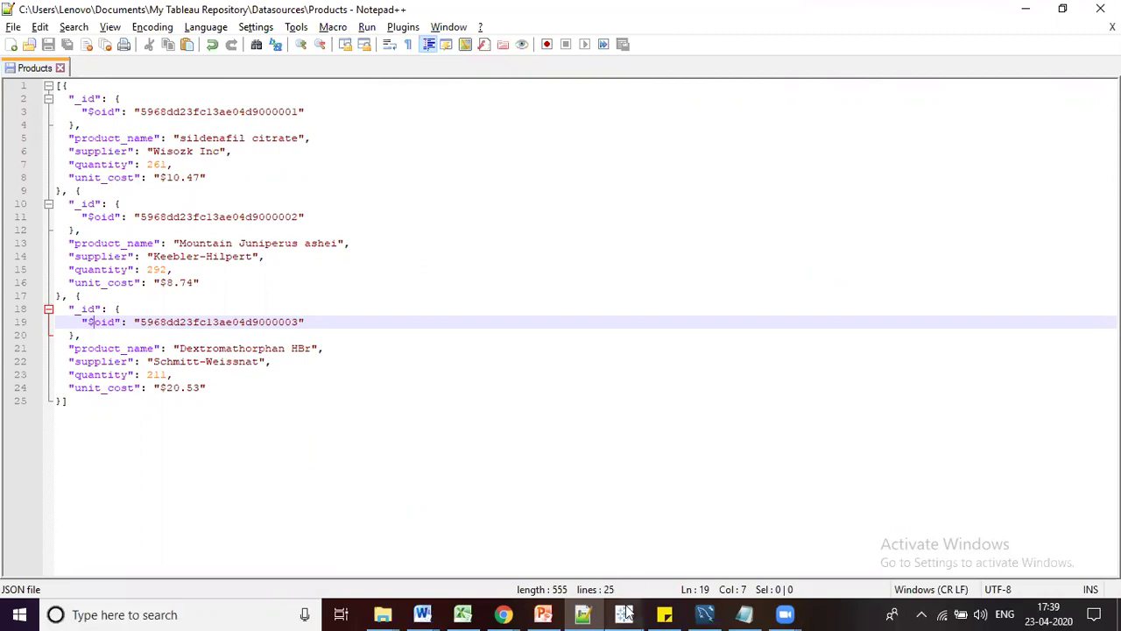
Step: Bring Tableau's Select Schema Levels dialog for the Products JSON back to the front
mouse_move(626, 613)
left_click(560, 554)
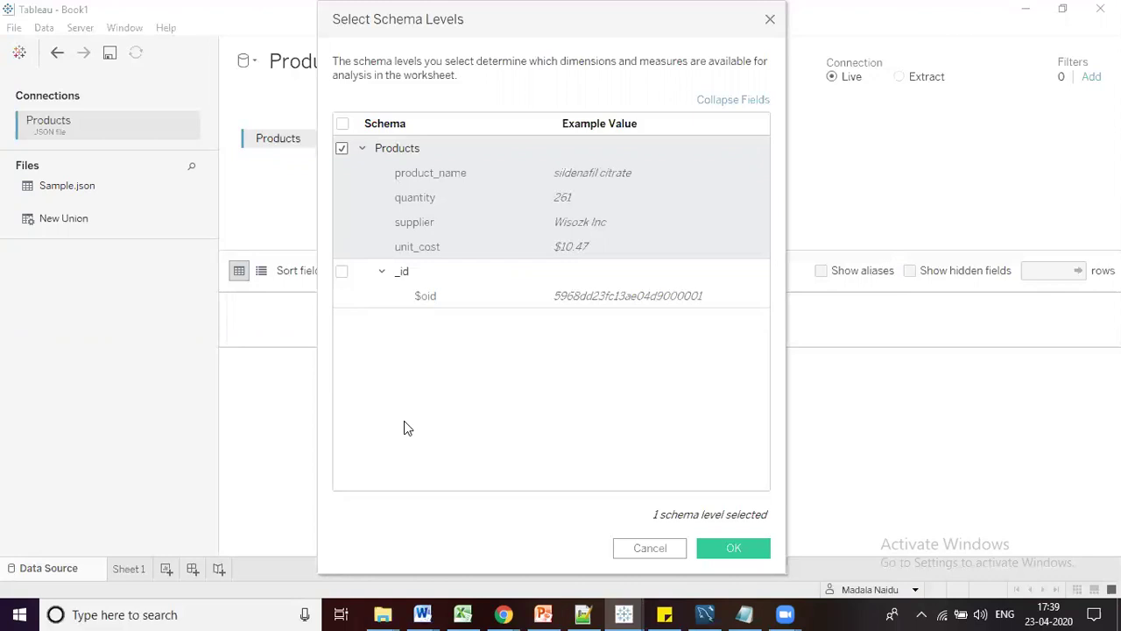
Step: Include the _id level alongside Products and load the three product rows
left_click(341, 272)
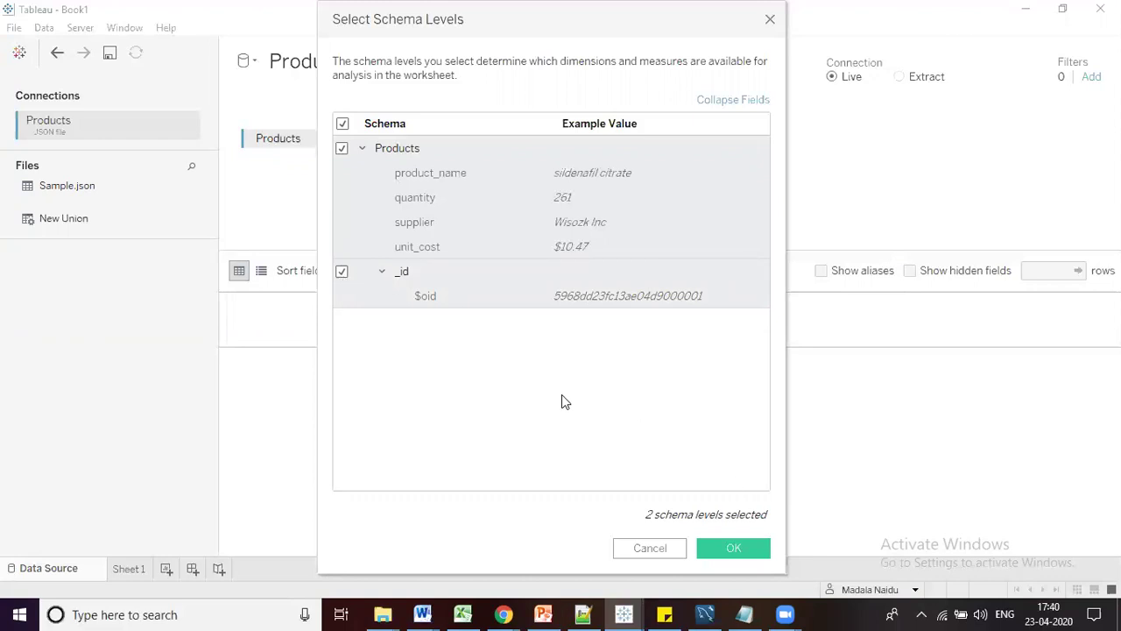
left_click(740, 549)
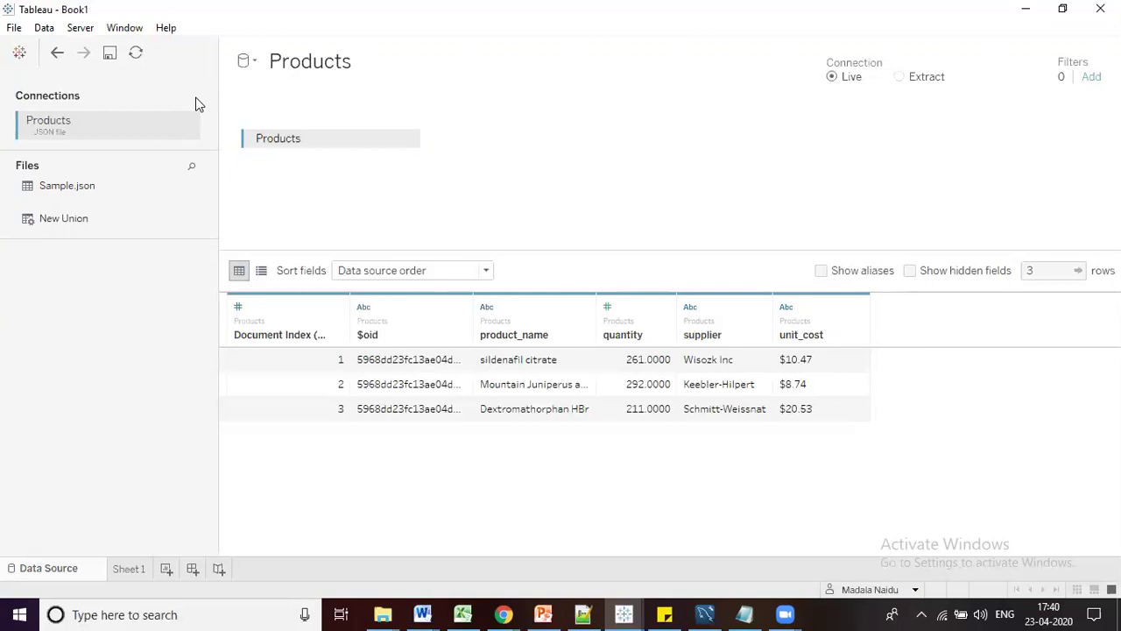
Step: Close the Products JSON data source from Sheet 1 and return to the Connect start page
mouse_move(188, 130)
left_click(140, 574)
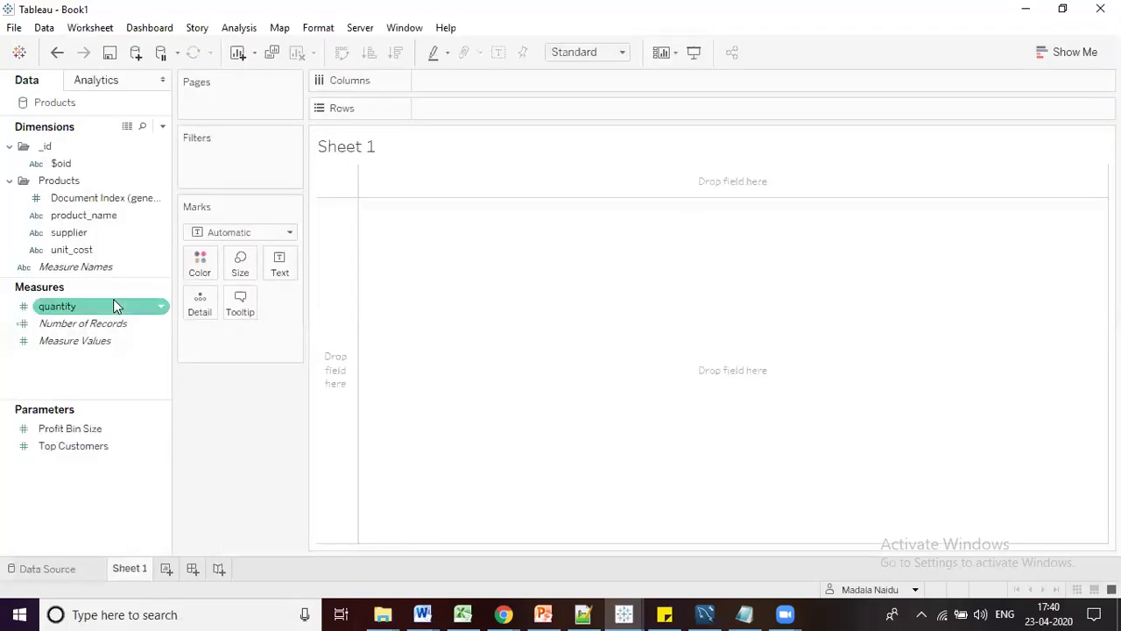
right_click(59, 108)
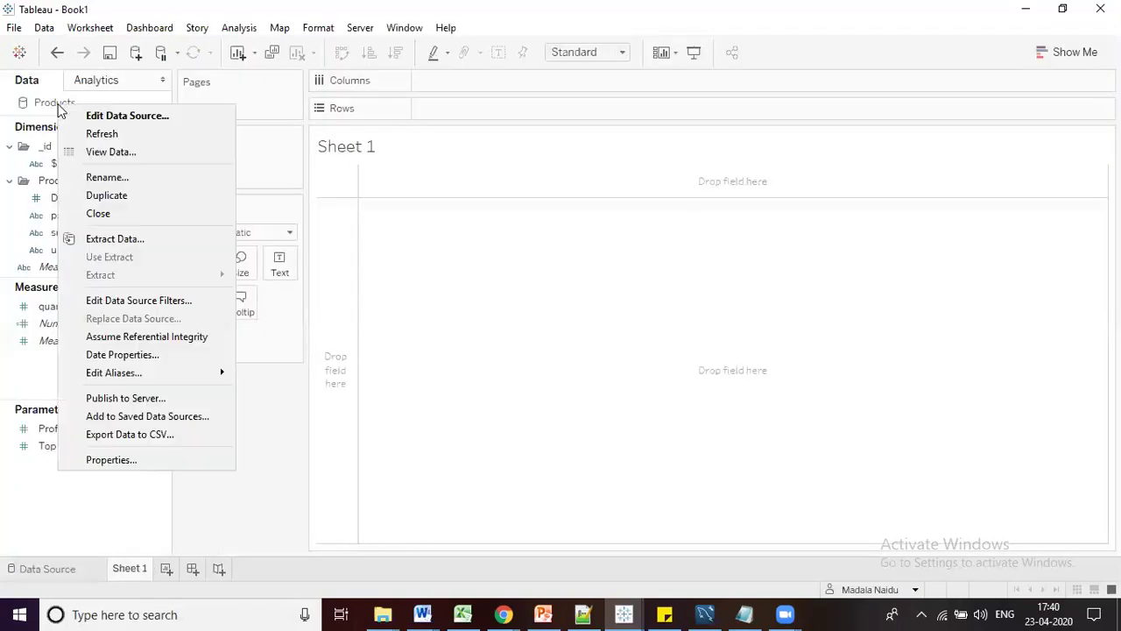
left_click(127, 215)
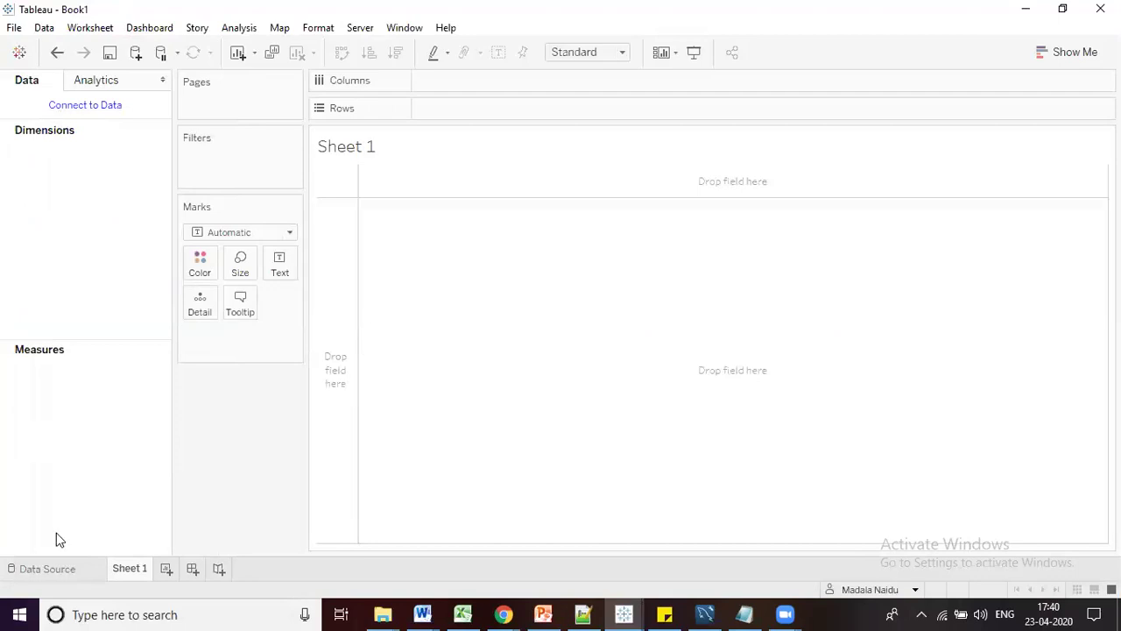
left_click(64, 576)
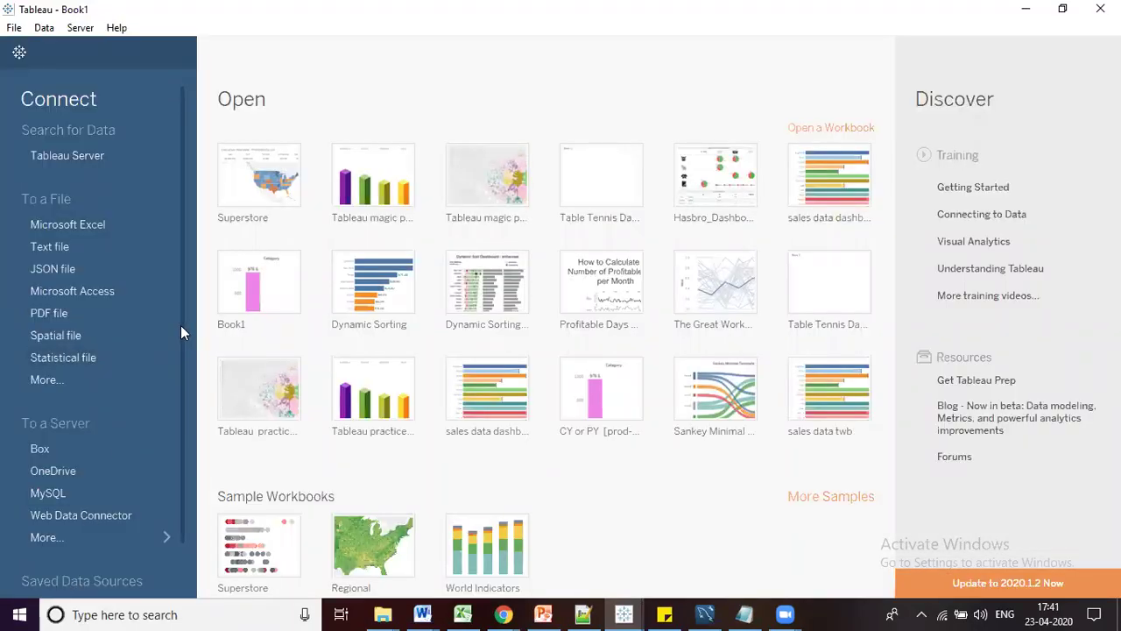
Step: Scroll the Connect pane and expand To a Server with More... to list all server connectors
left_click_drag(181, 331, 180, 397)
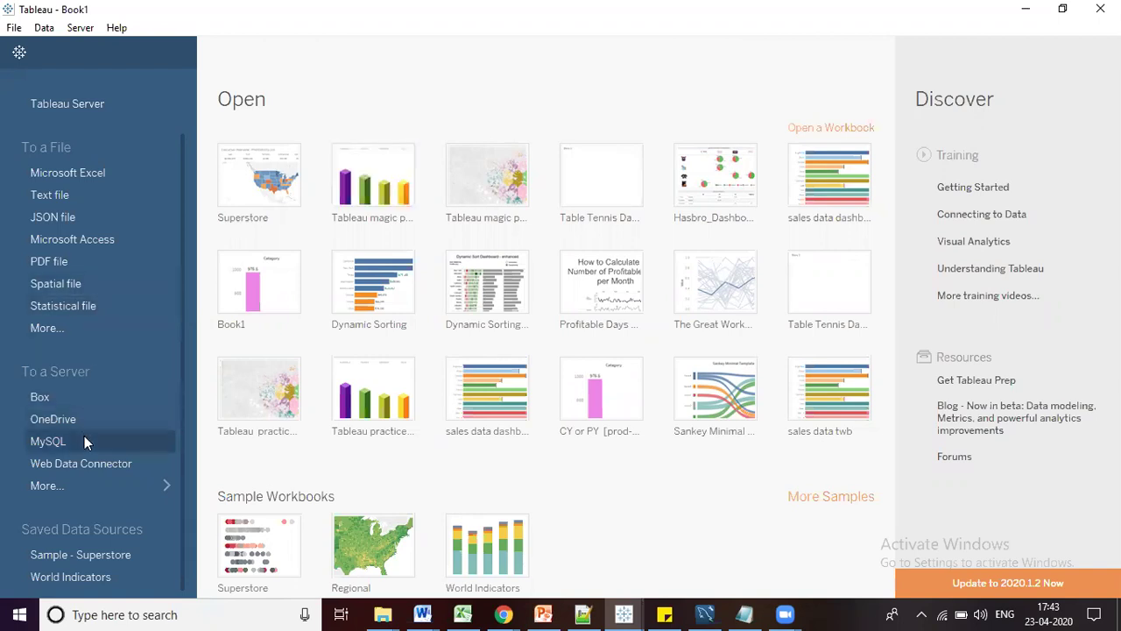
left_click(160, 488)
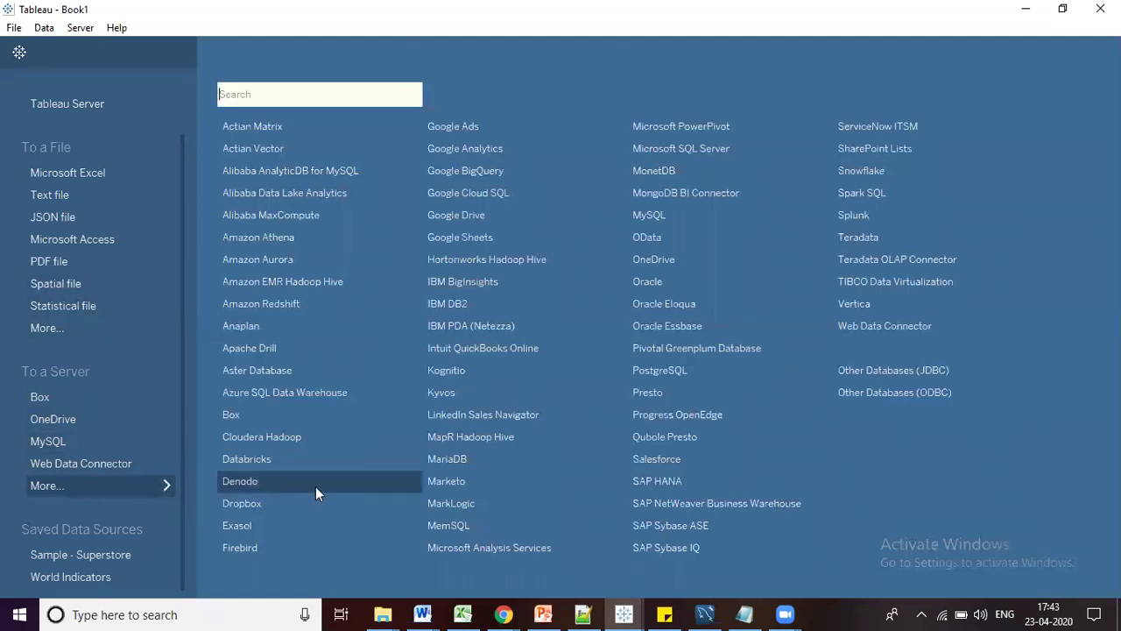
left_click(648, 290)
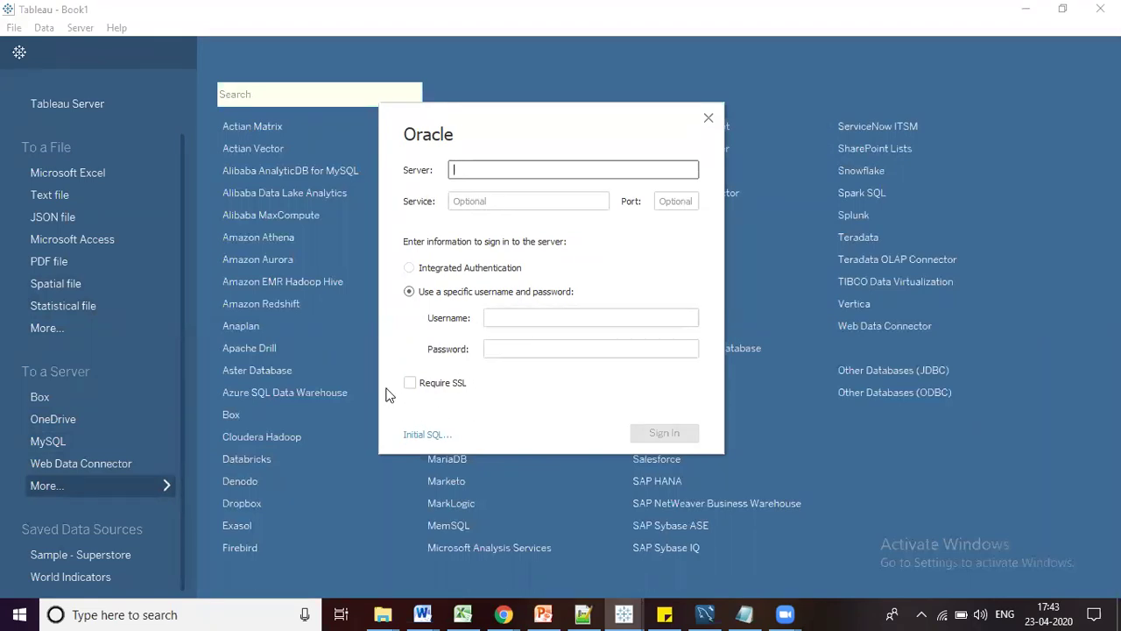
left_click(710, 120)
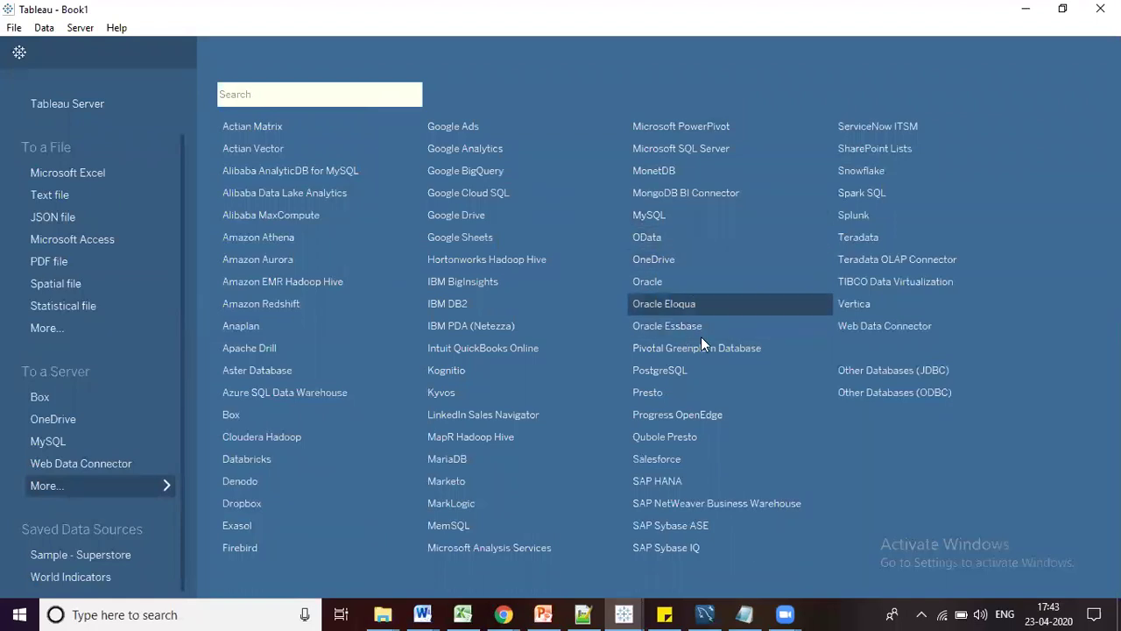
left_click(701, 361)
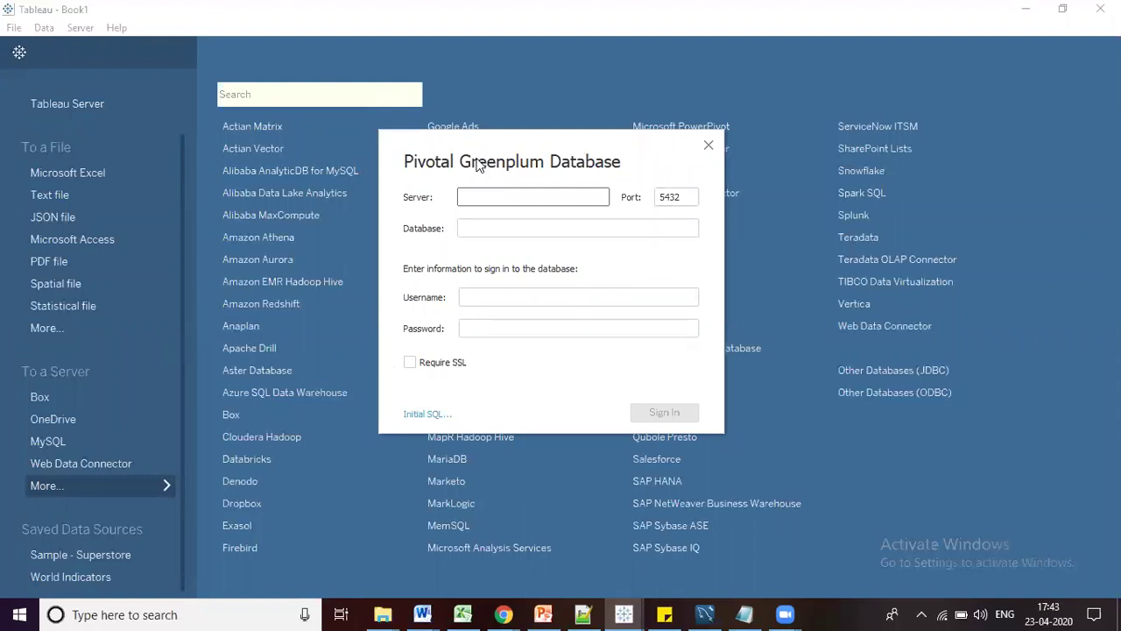
left_click(691, 200)
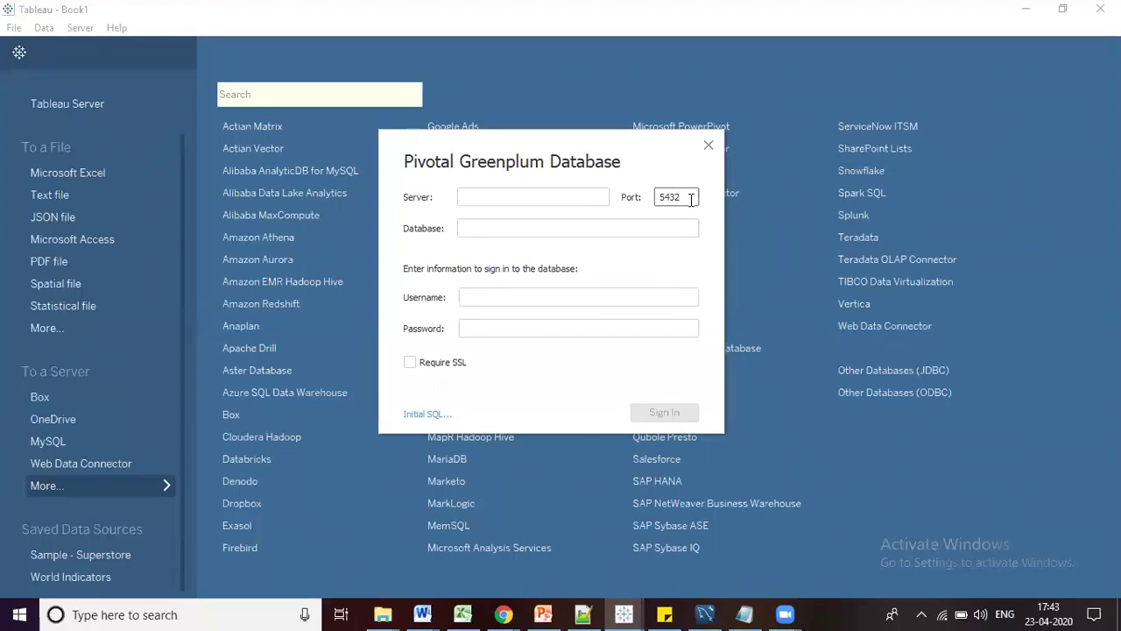
left_click(709, 146)
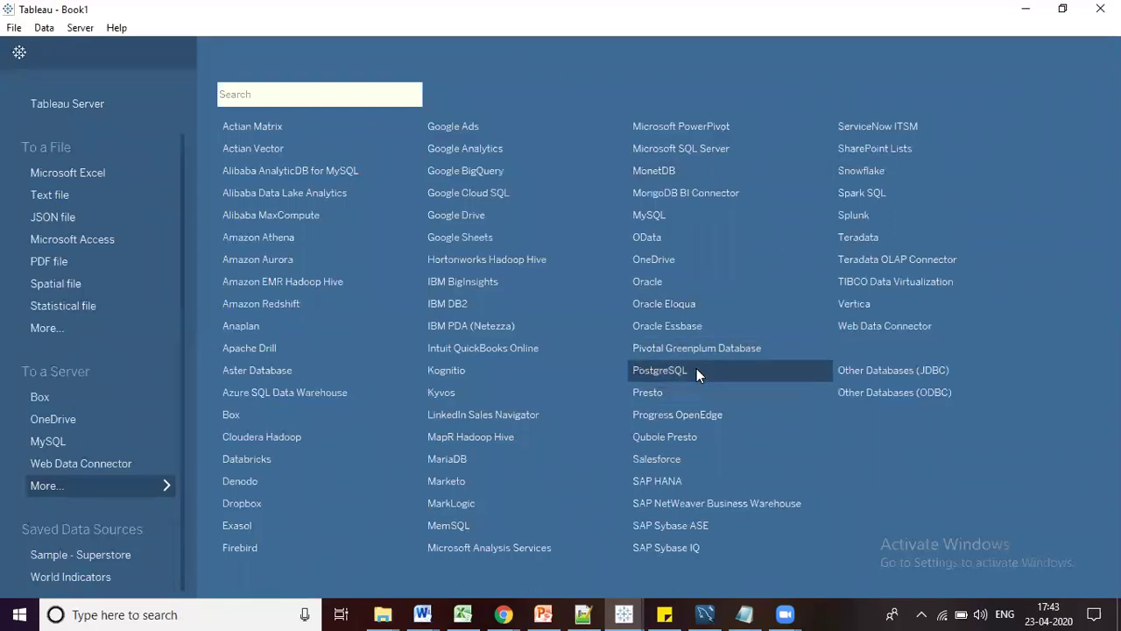
left_click(696, 369)
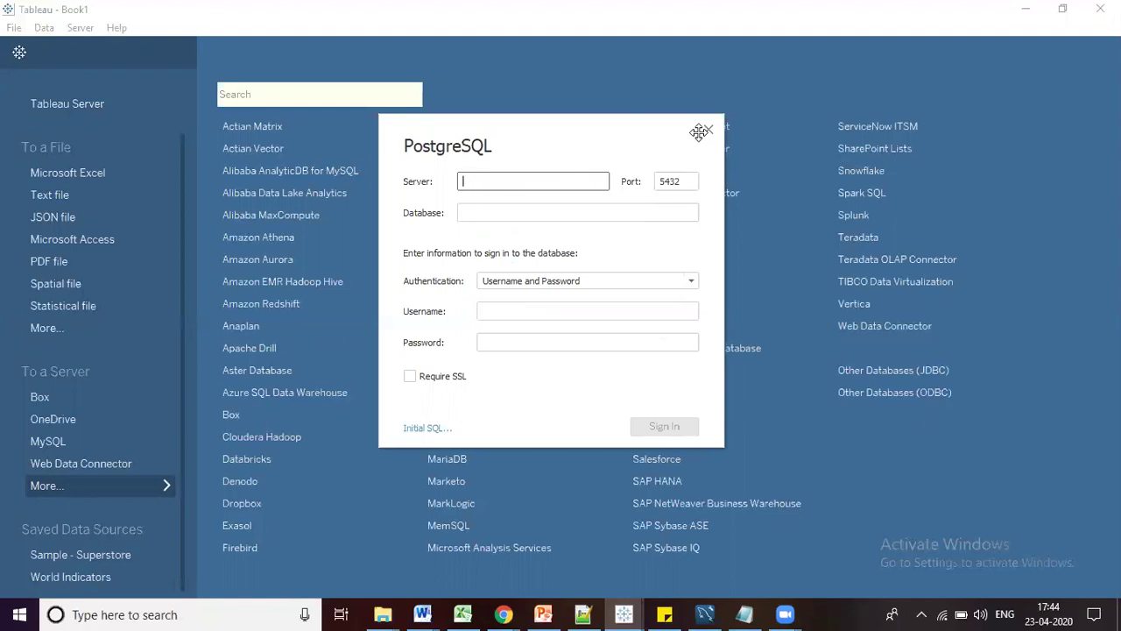
left_click(677, 285)
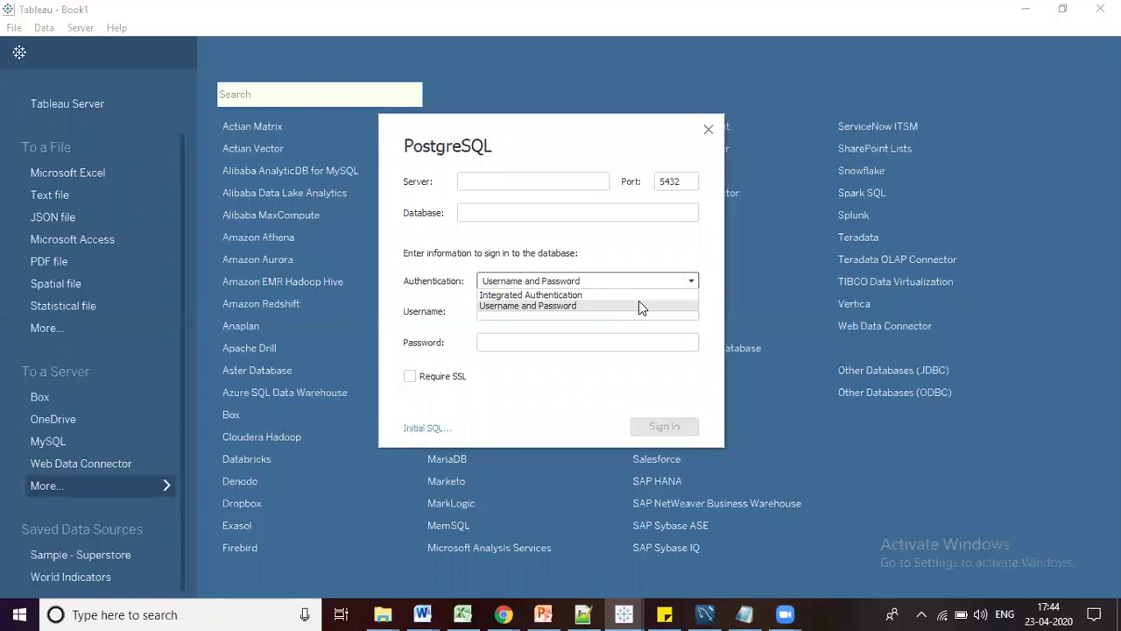
left_click(639, 304)
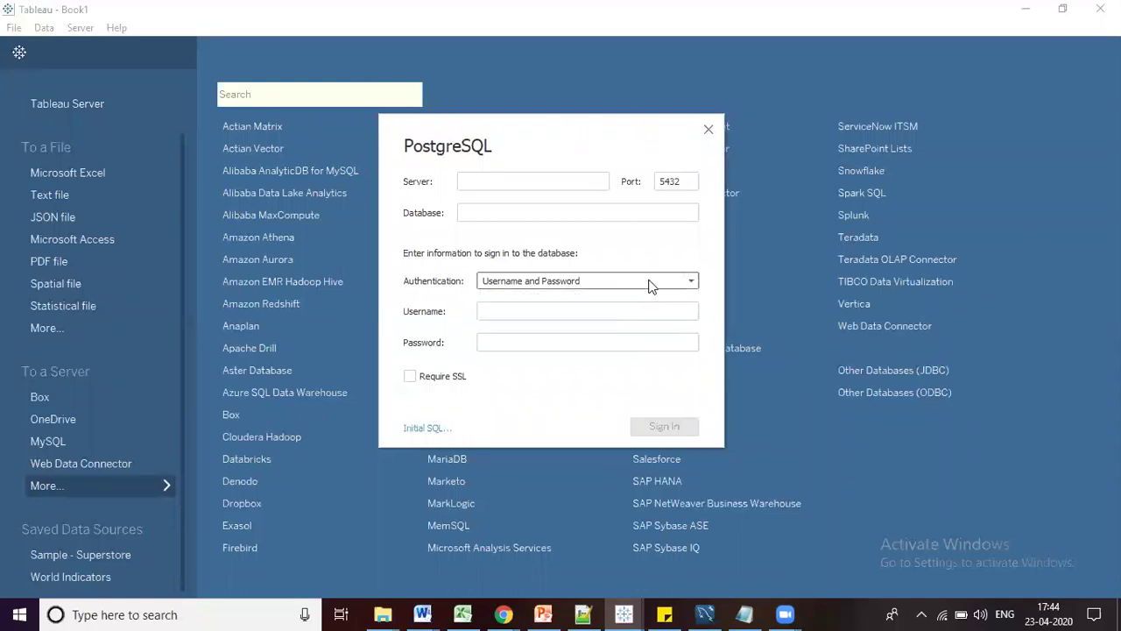
left_click(709, 131)
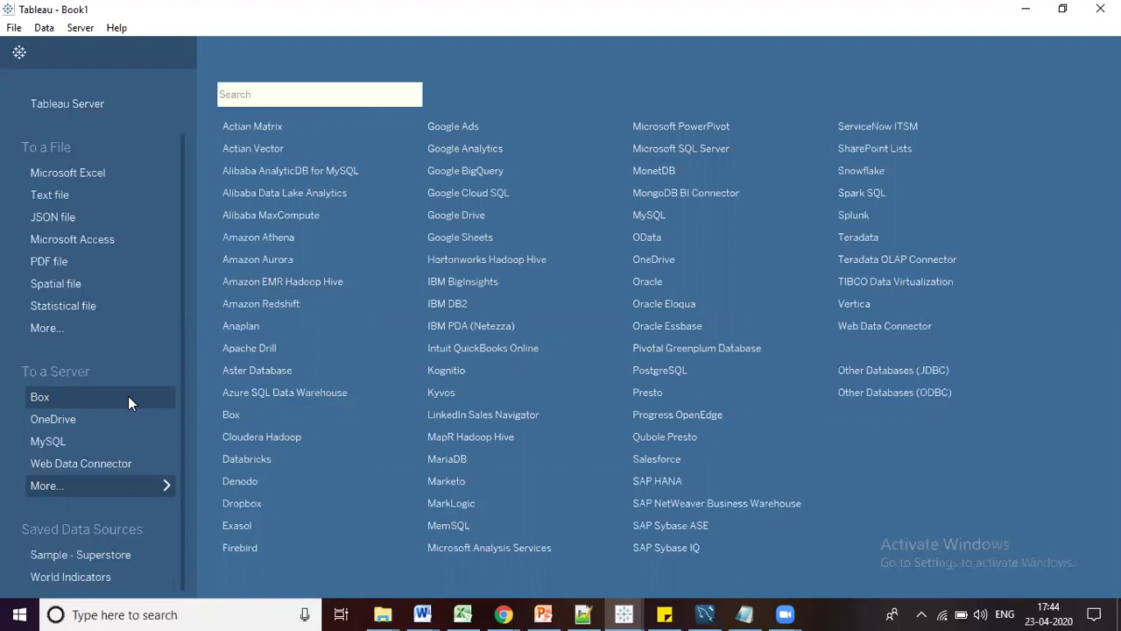
Step: Choose the Box connector under To a Server to launch Box authorization in the browser
left_click(64, 394)
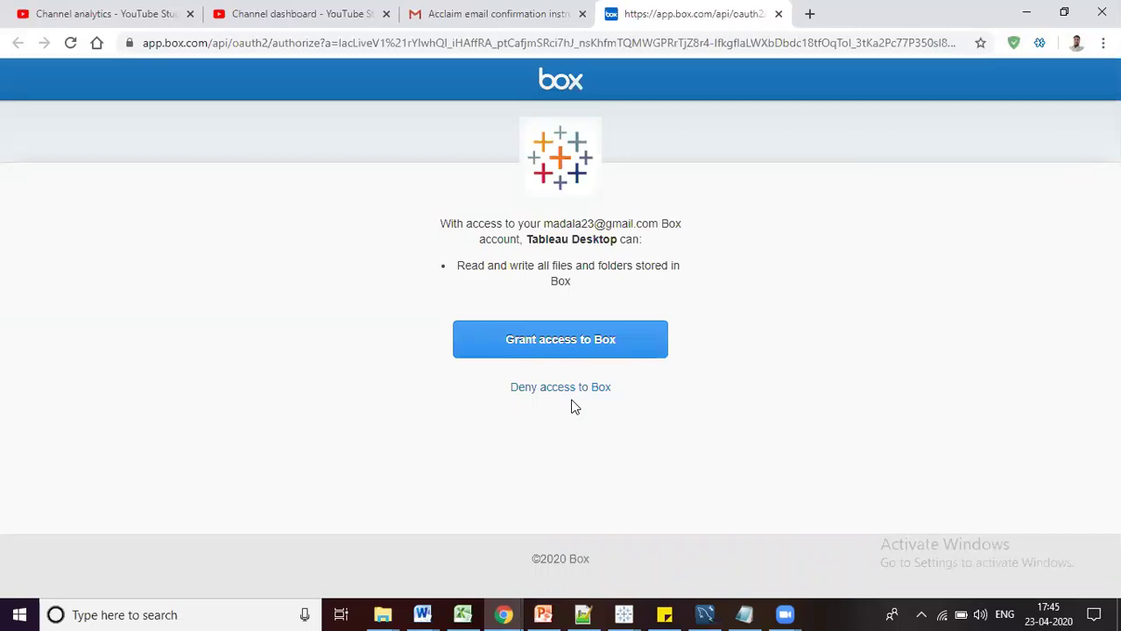
Step: Allow Tableau Desktop access to the Box files, then close the finished authentication tab
left_click(566, 354)
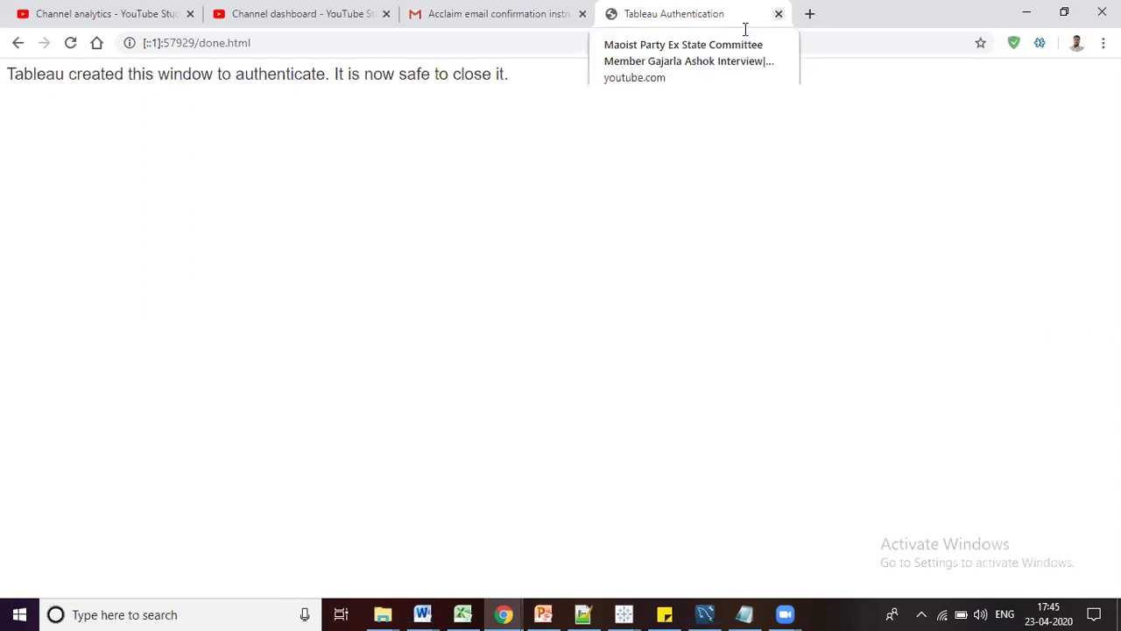
left_click(634, 613)
Step: Back in Tableau, pick Sample.json from the Box file browser and dismiss the browser
left_click(570, 561)
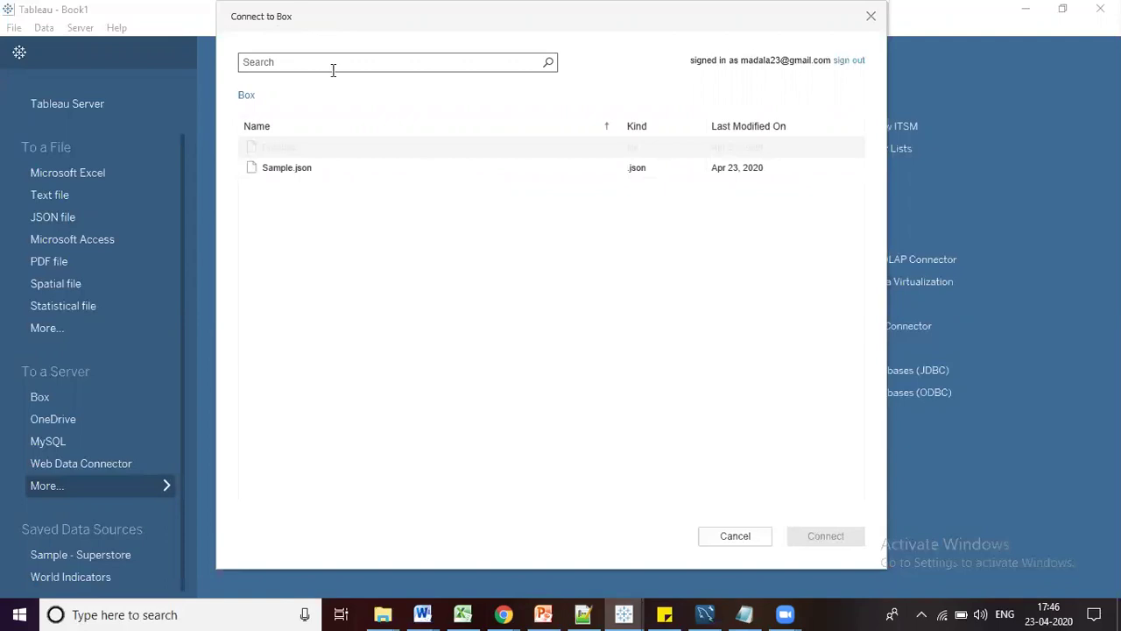
left_click(405, 168)
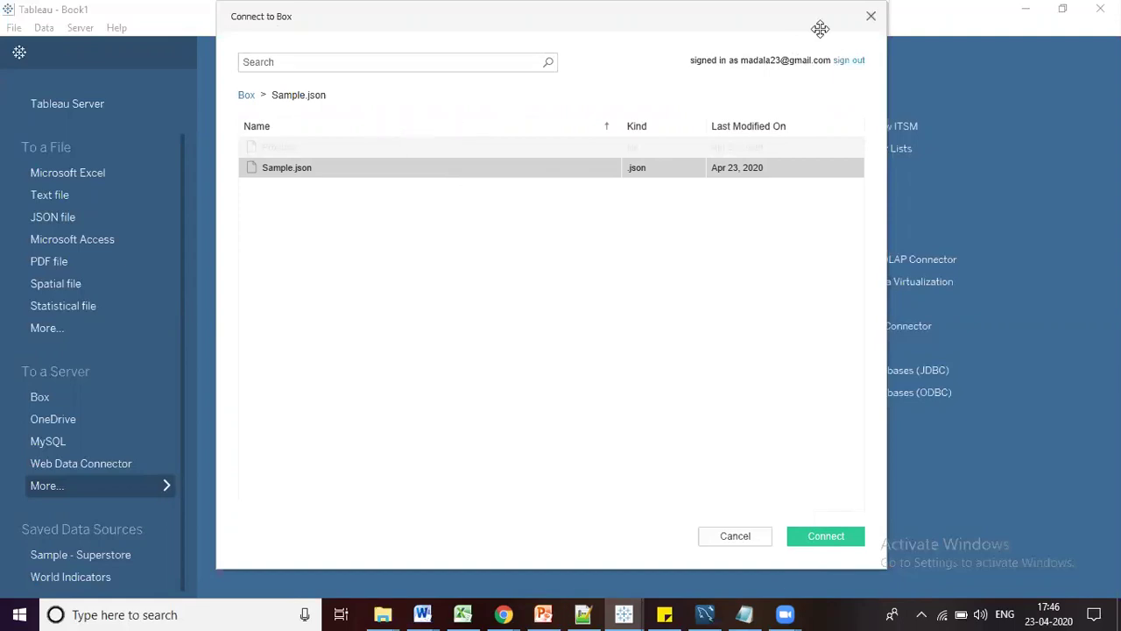
key("Escape")
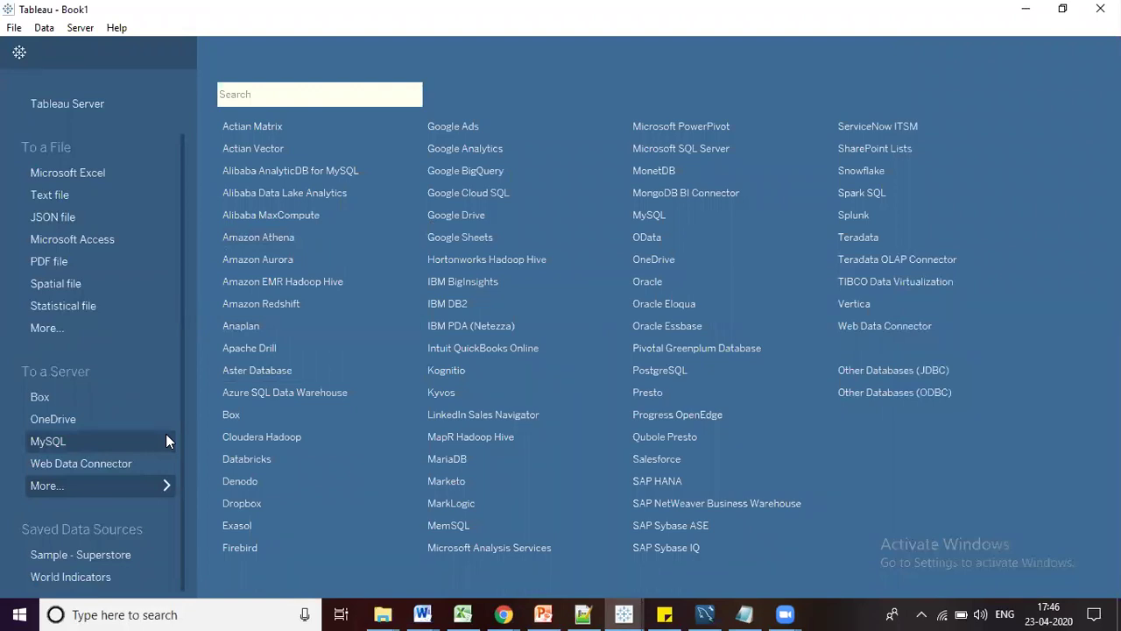
Step: Open the Web Data Connector and start entering the tableausmartsheet address
left_click(111, 463)
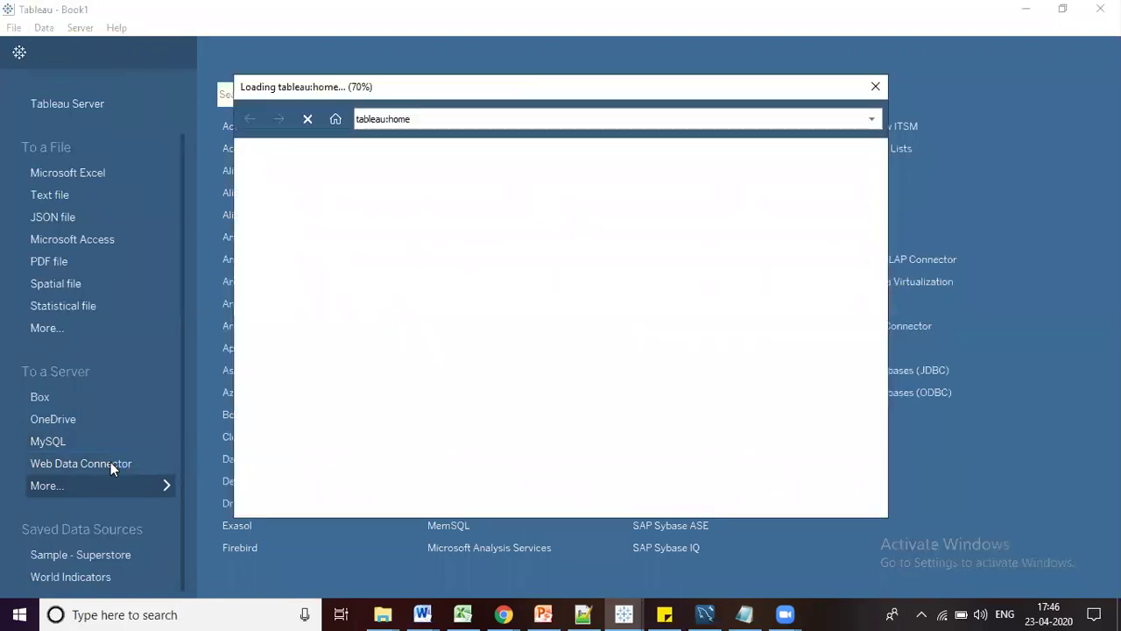
left_click(516, 121)
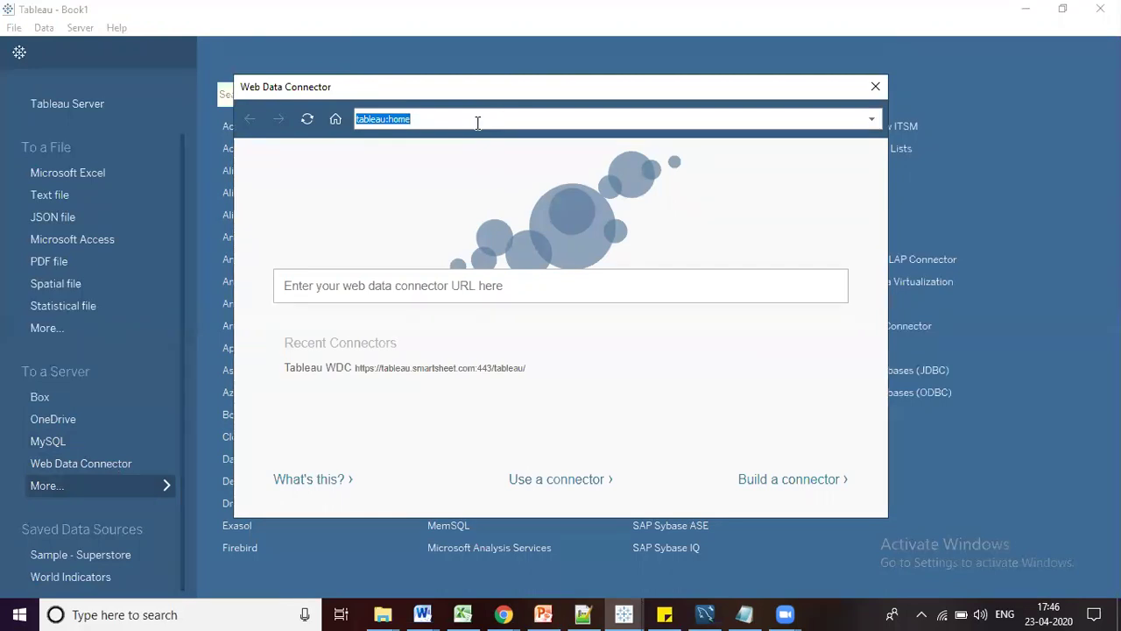
type("https")
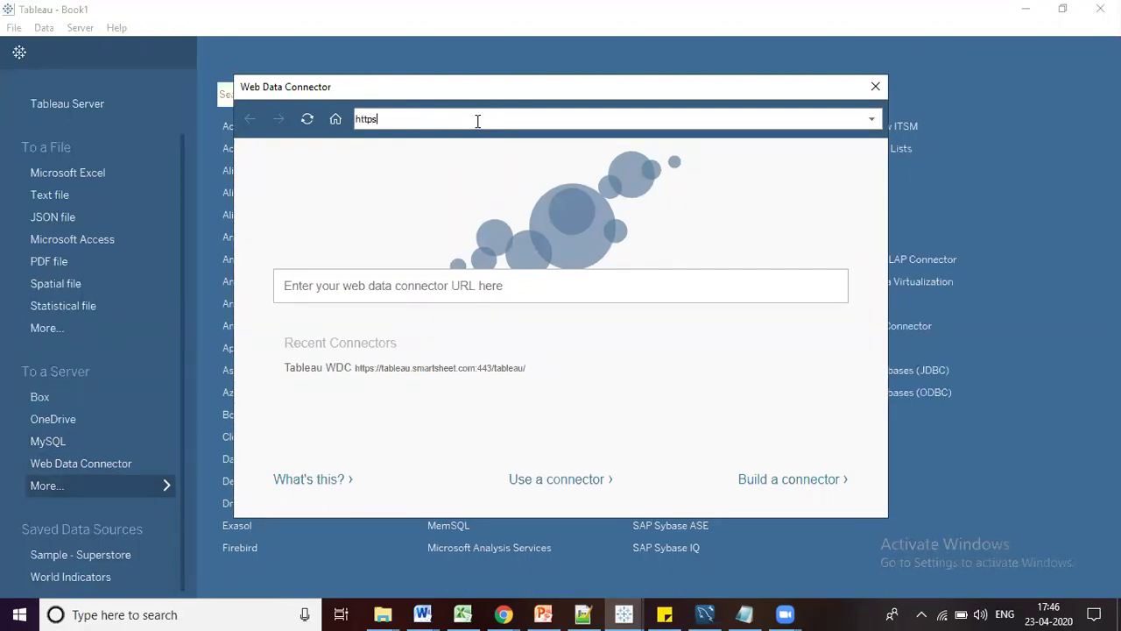
type("://tableausmartsheet")
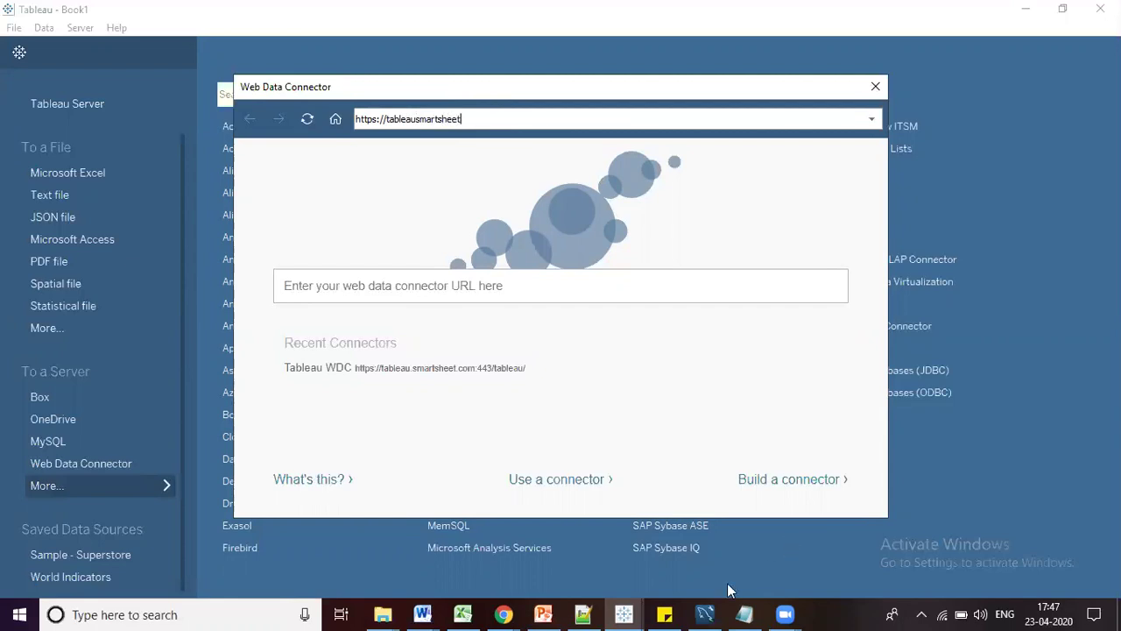
Step: Copy the full Smartsheet connector URL from Notepad, paste it as the connector address and load it
left_click(743, 613)
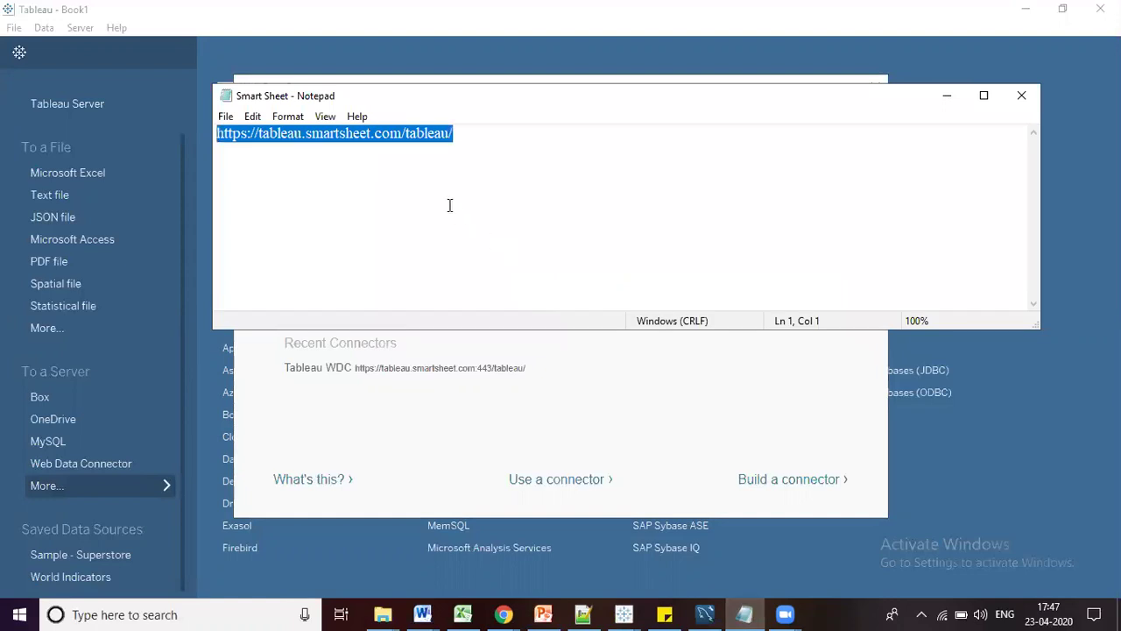
left_click_drag(454, 133, 208, 134)
key("ctrl+c")
left_click(474, 427)
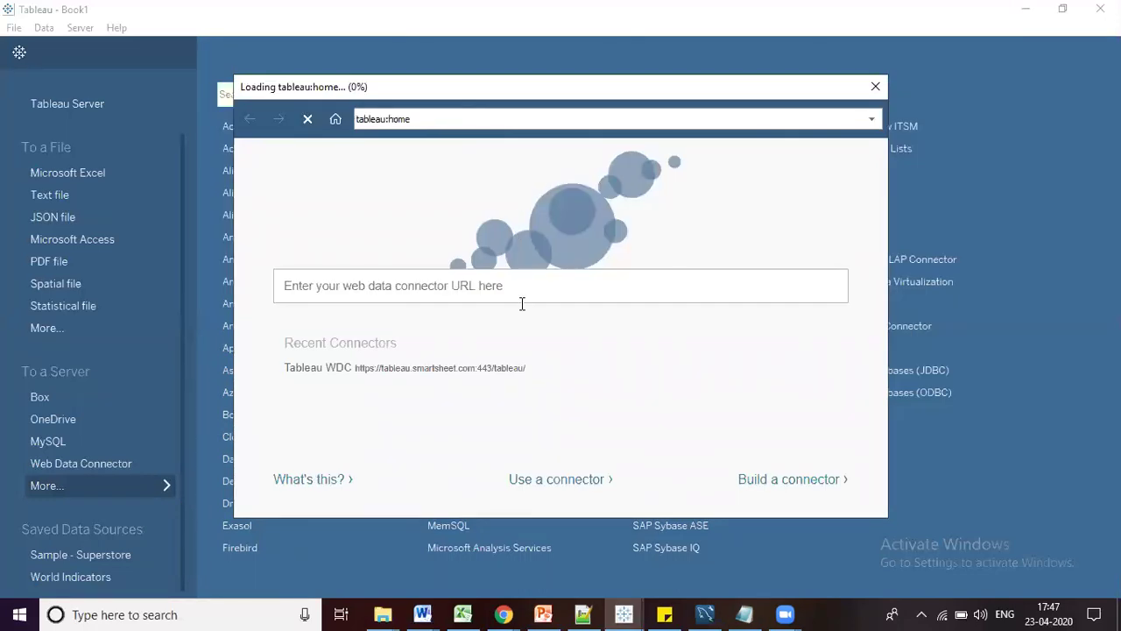
left_click(525, 118)
key("ctrl+v")
key("Return")
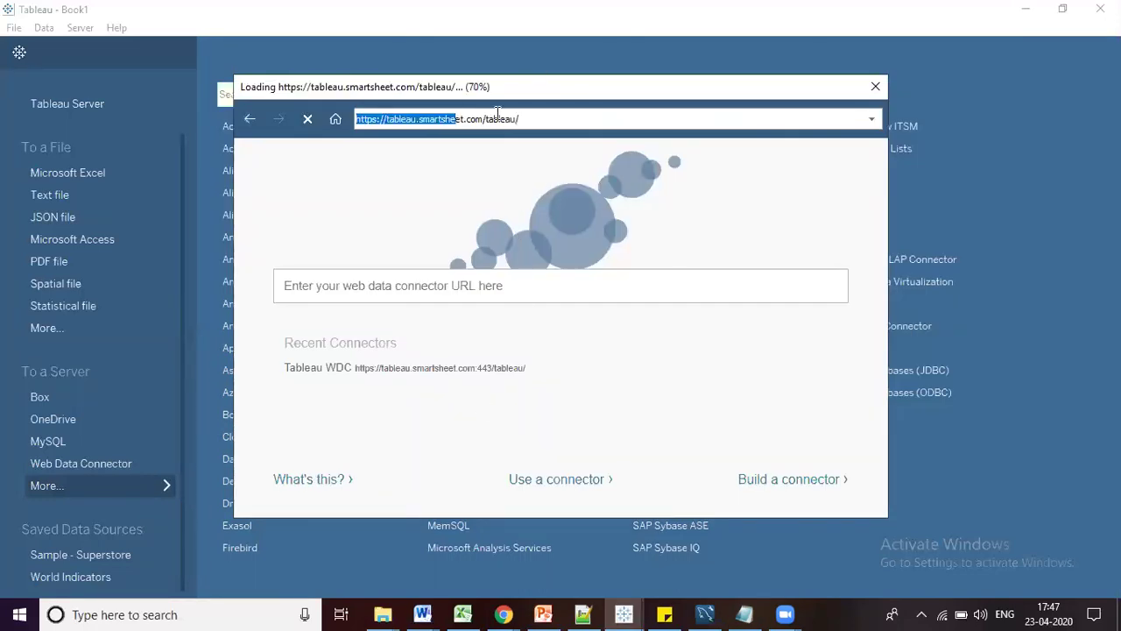
key("Return")
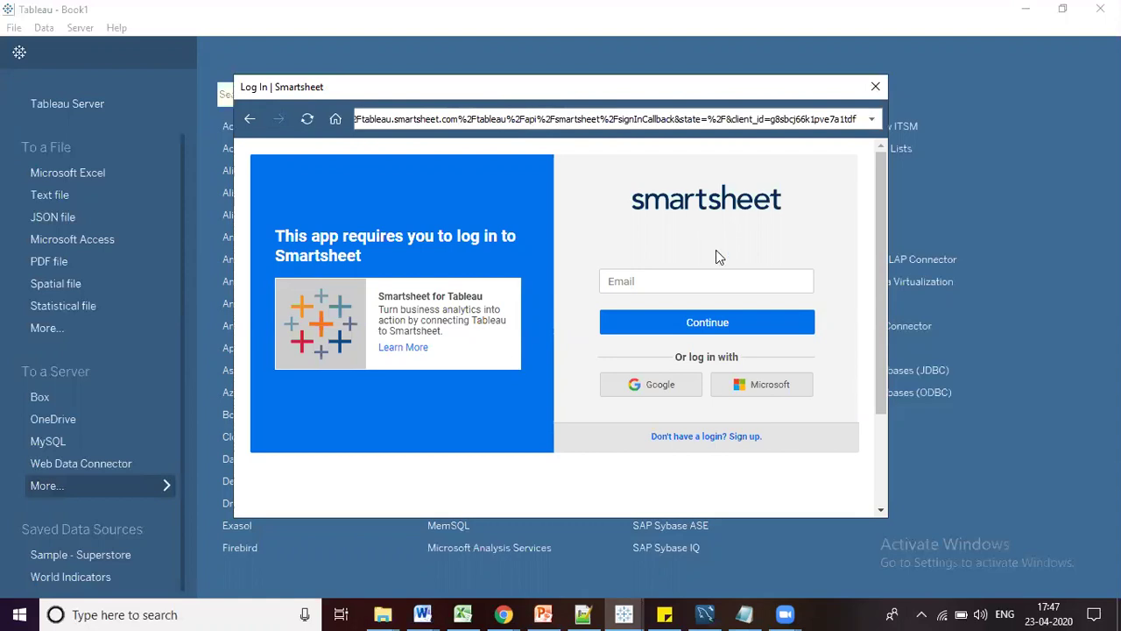
Step: Enter the Smartsheet account e-mail and continue the login
left_click(672, 280)
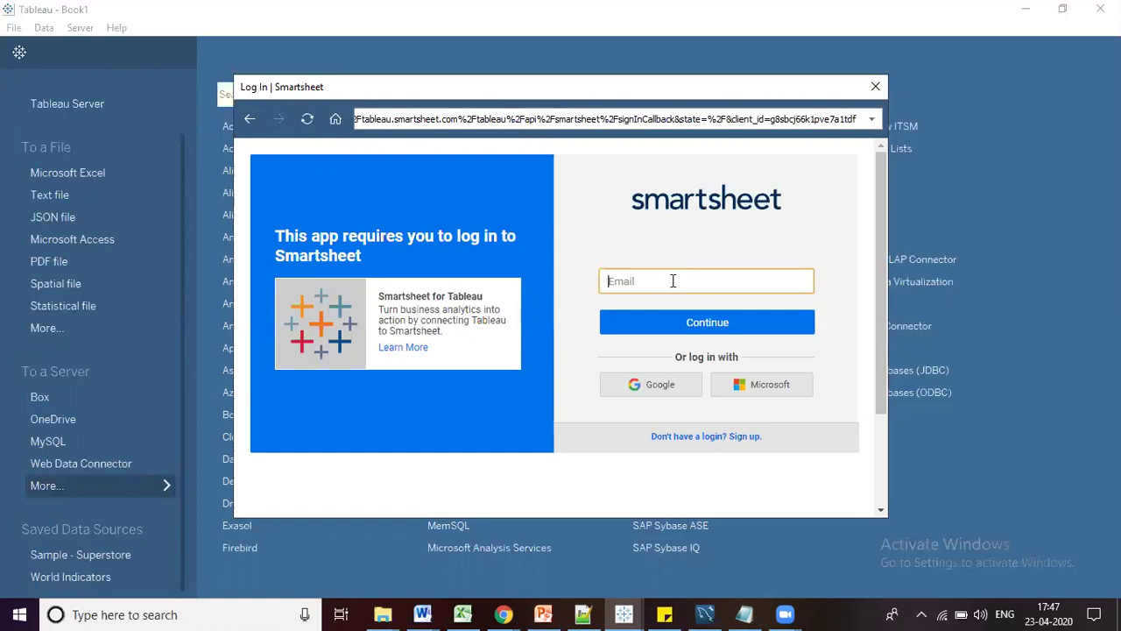
key("Tab")
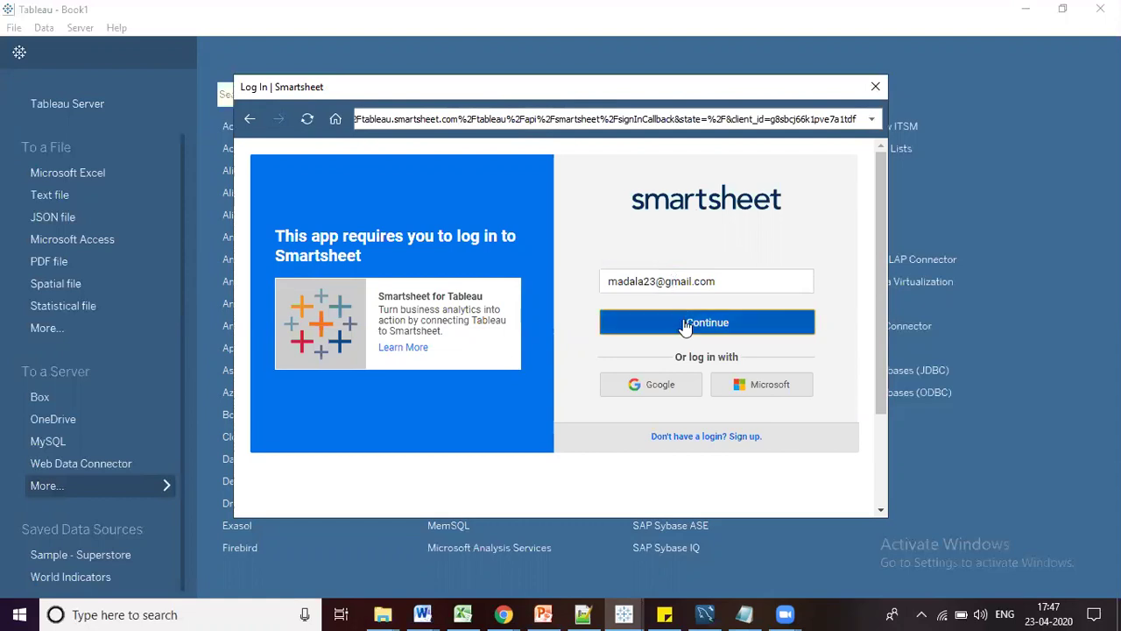
left_click(686, 325)
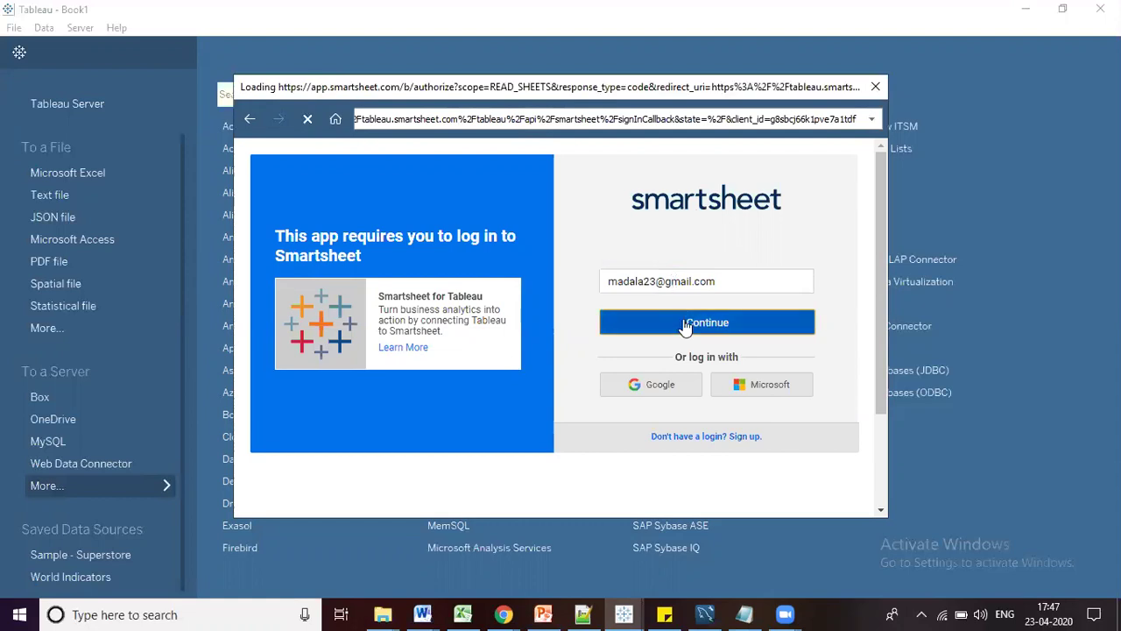
Step: Enter the account password and log in, retrying after the failed attempt
left_click(668, 321)
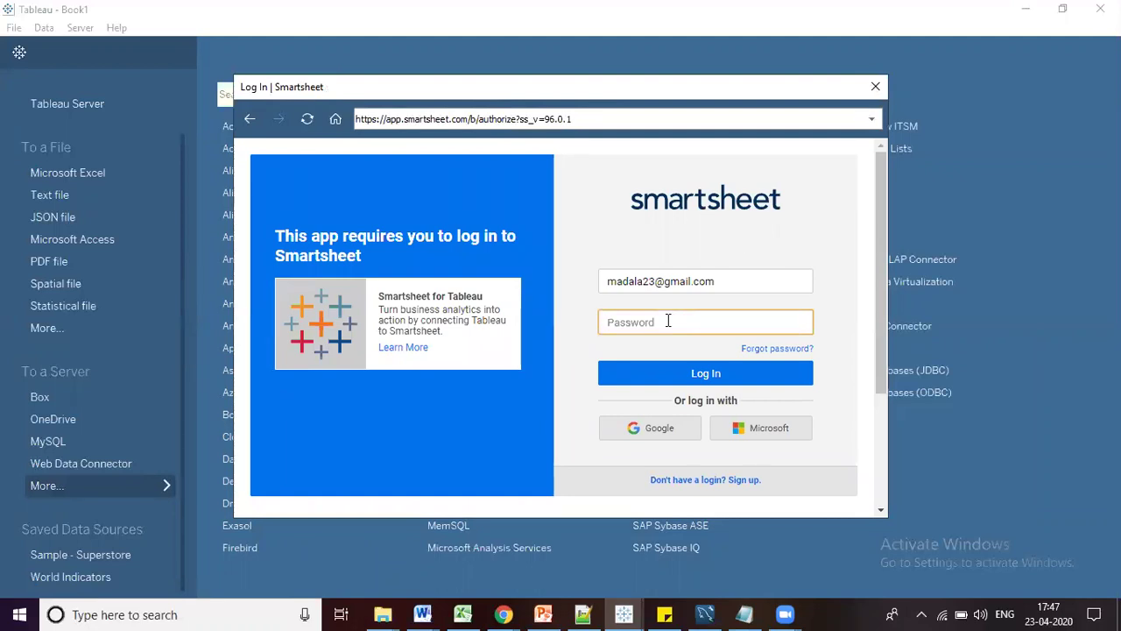
type("**********")
key("Return")
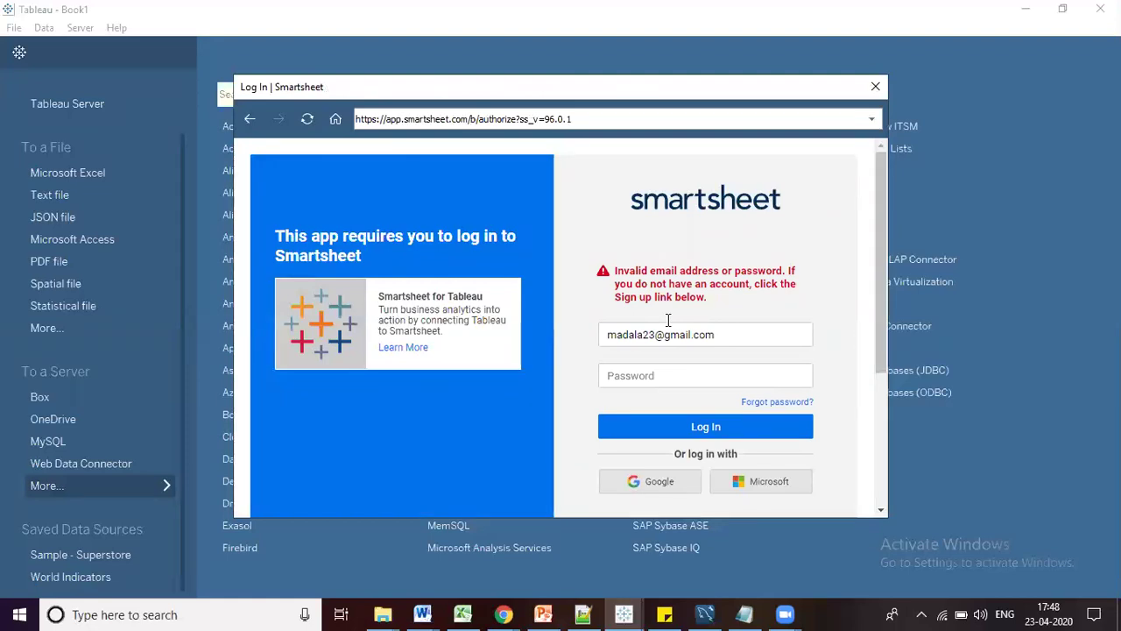
left_click(673, 372)
type("••••••")
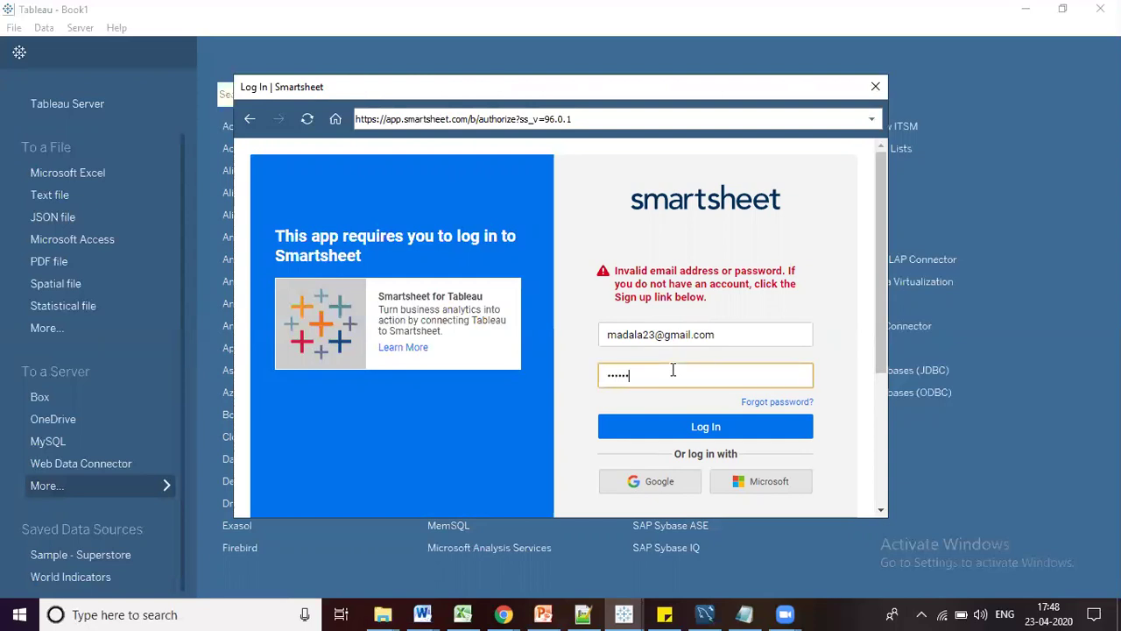
type("•••••••")
left_click(683, 427)
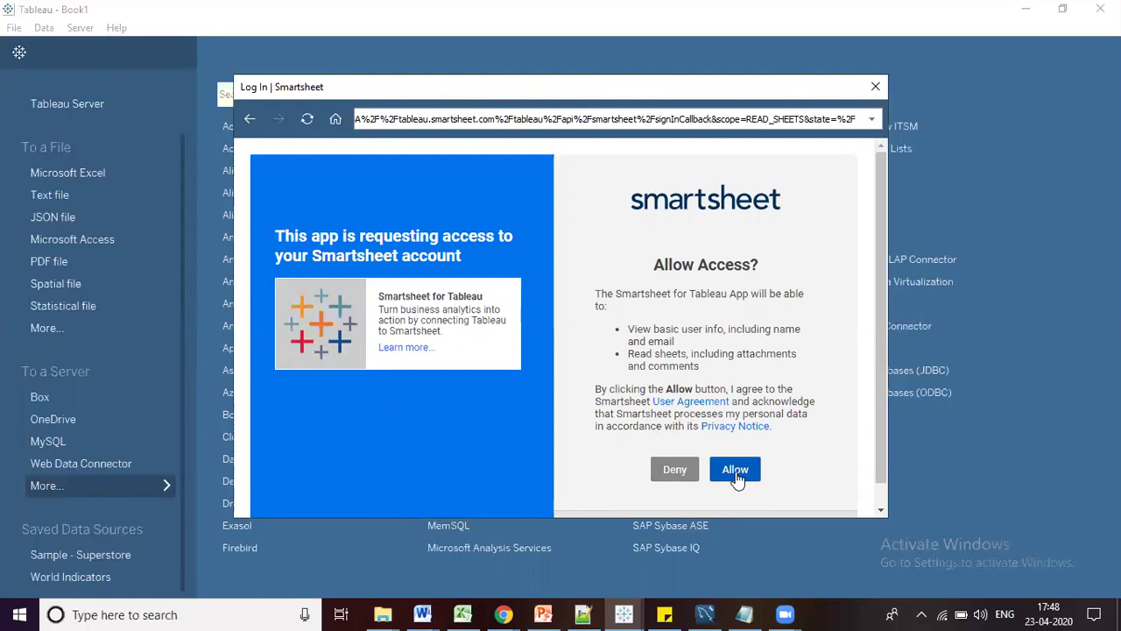
Step: Allow Smartsheet for Tableau access, then choose the Testing sheet under Sheets
left_click(735, 470)
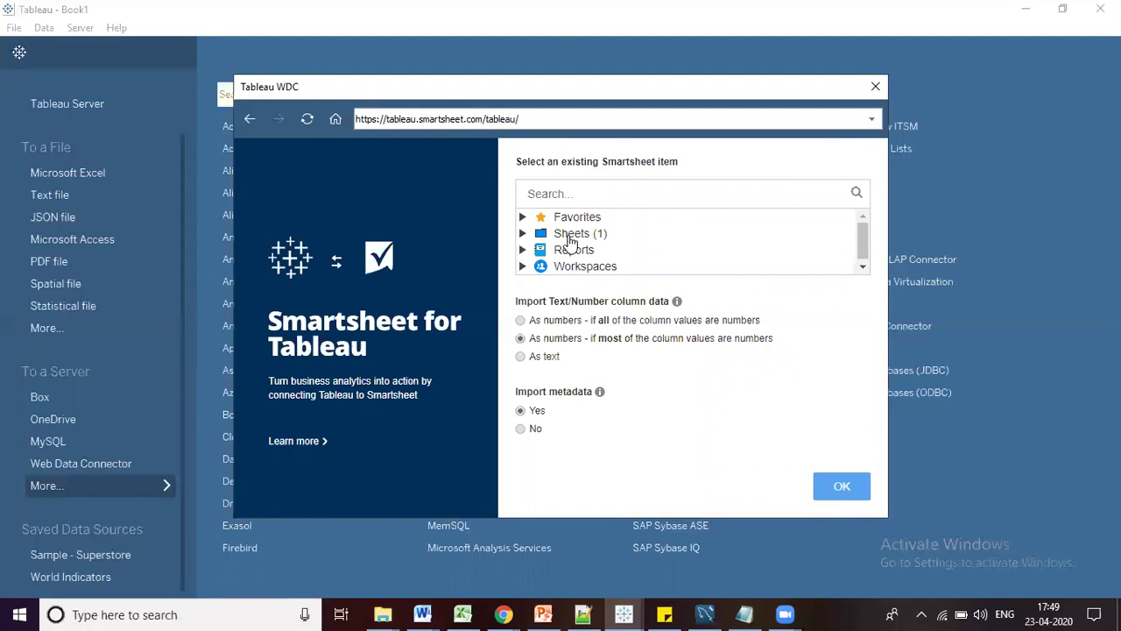
left_click(571, 236)
left_click(589, 252)
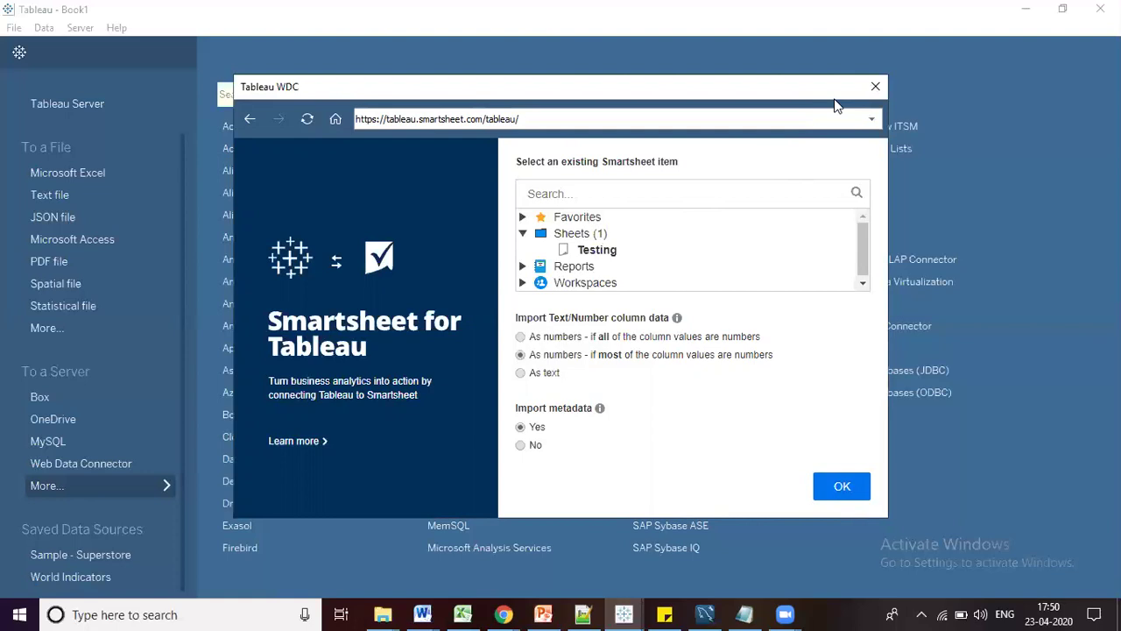
Step: Close the Tableau WDC (Smartsheet) connector window to get back to the server connector list
left_click(873, 91)
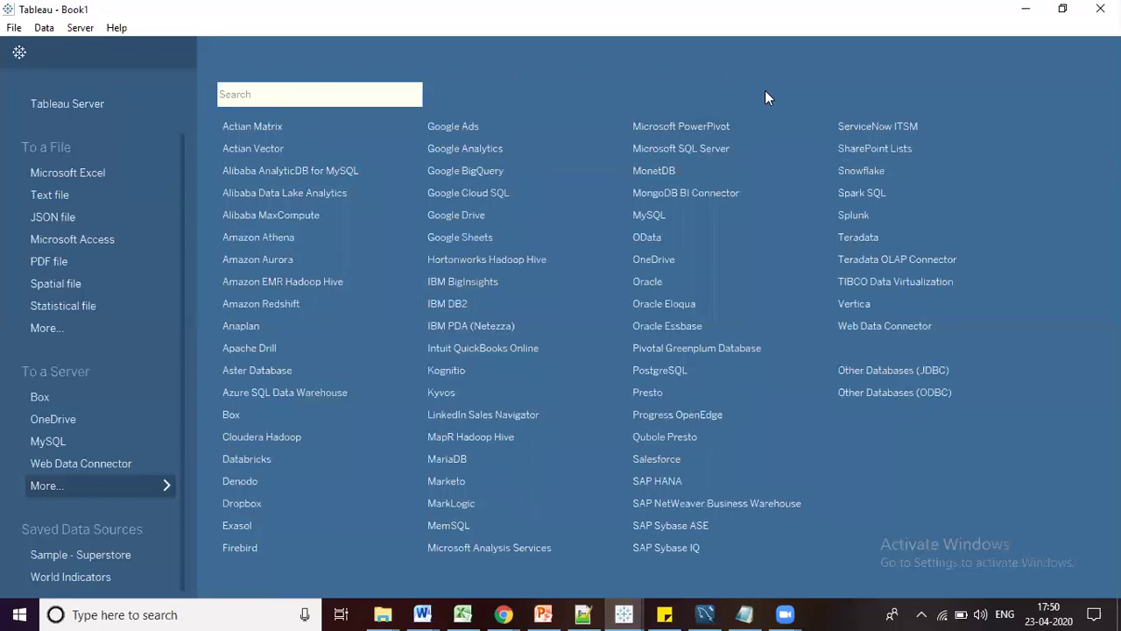
Step: Start a OneDrive connection and approve Tableau Desktop's access on the Microsoft consent page
left_click(691, 259)
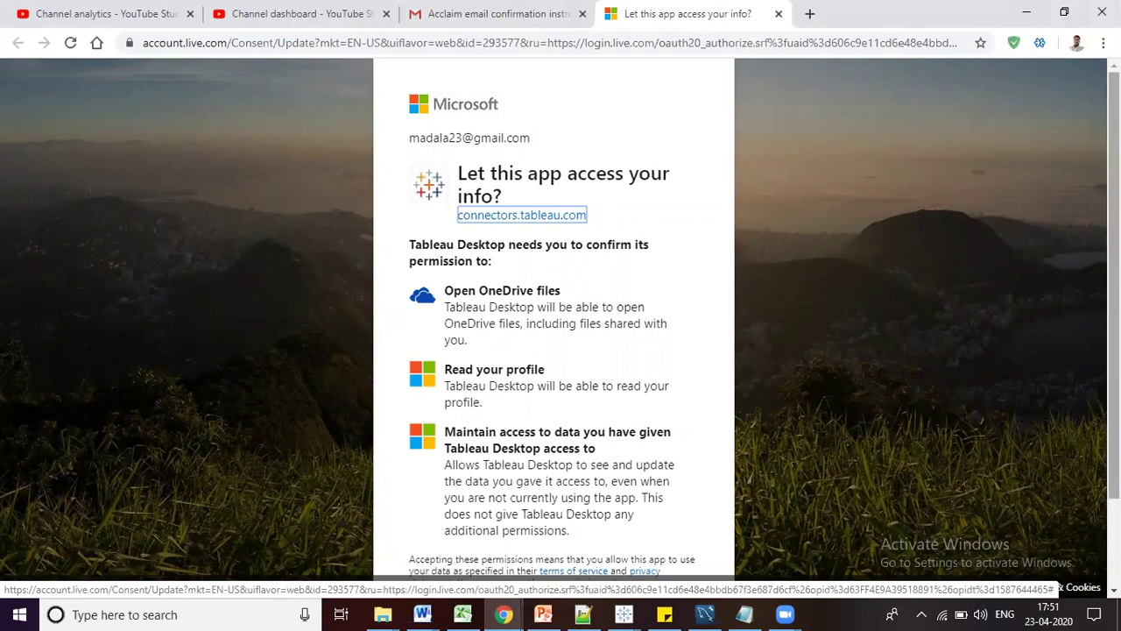
scroll(734, 293, "down", 1)
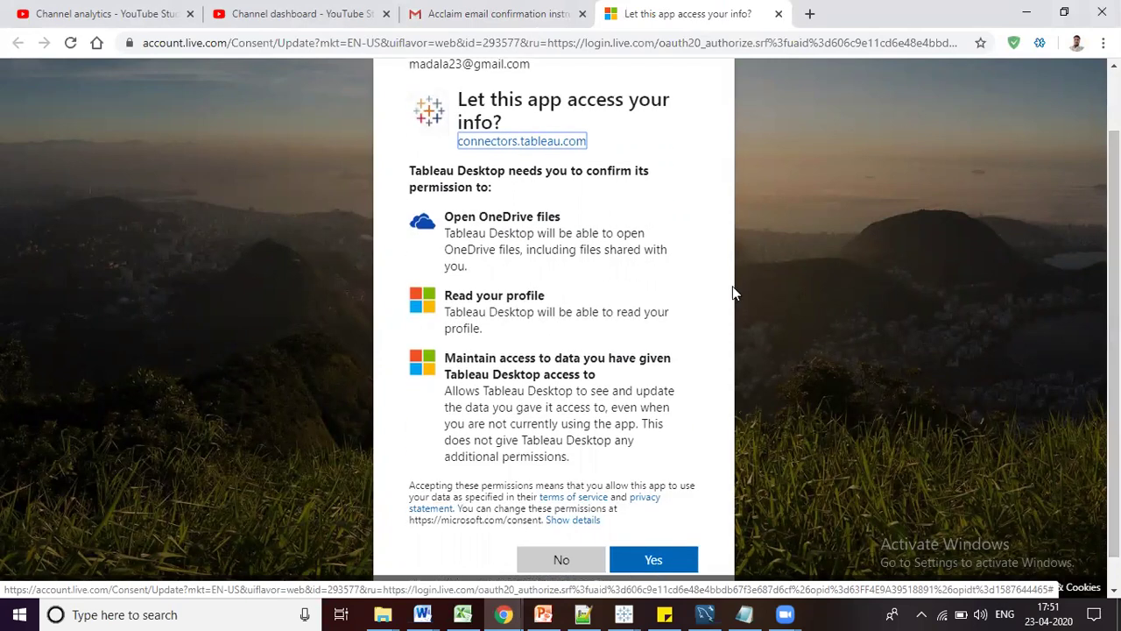
left_click(661, 570)
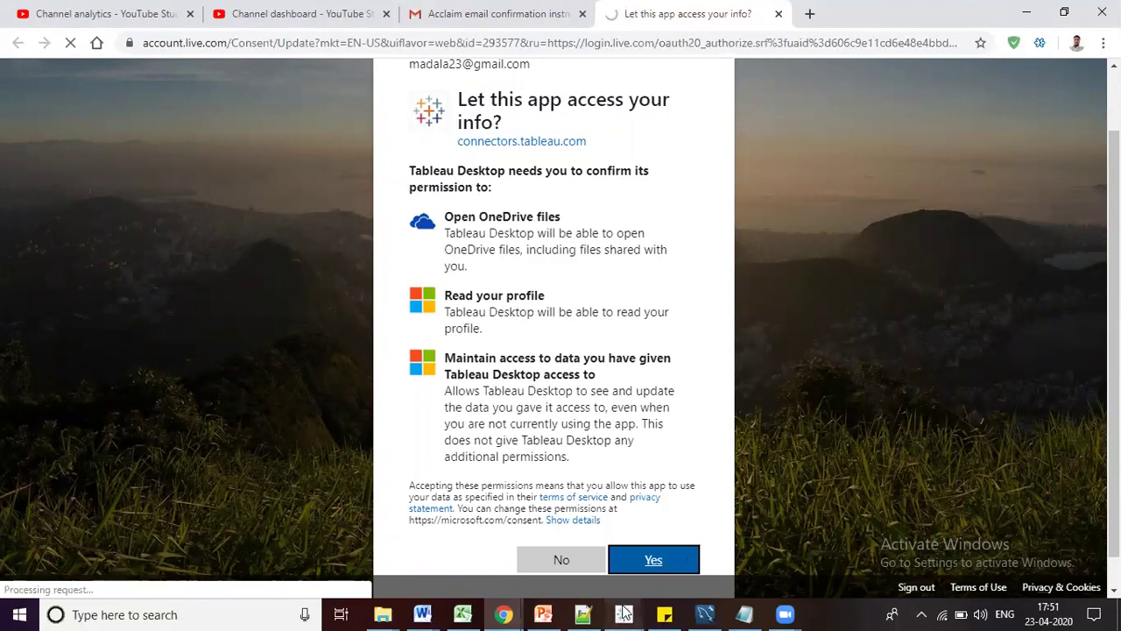
Step: Back in Book1, select Sample - Superstore.xls in the OneDrive list, then close without connecting
mouse_move(624, 611)
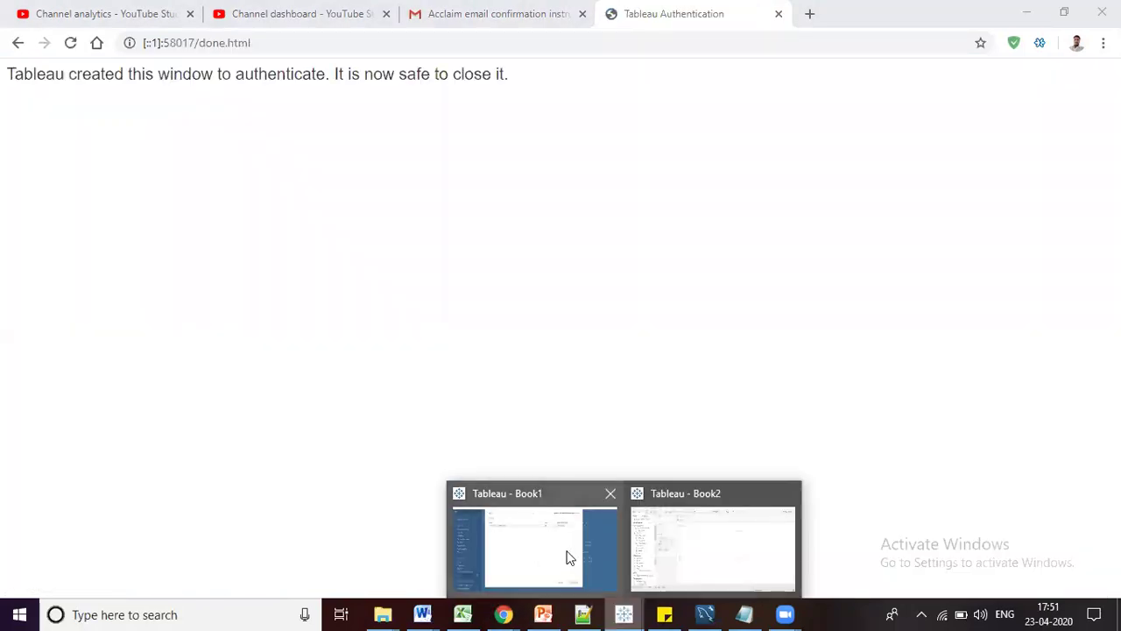
left_click(570, 555)
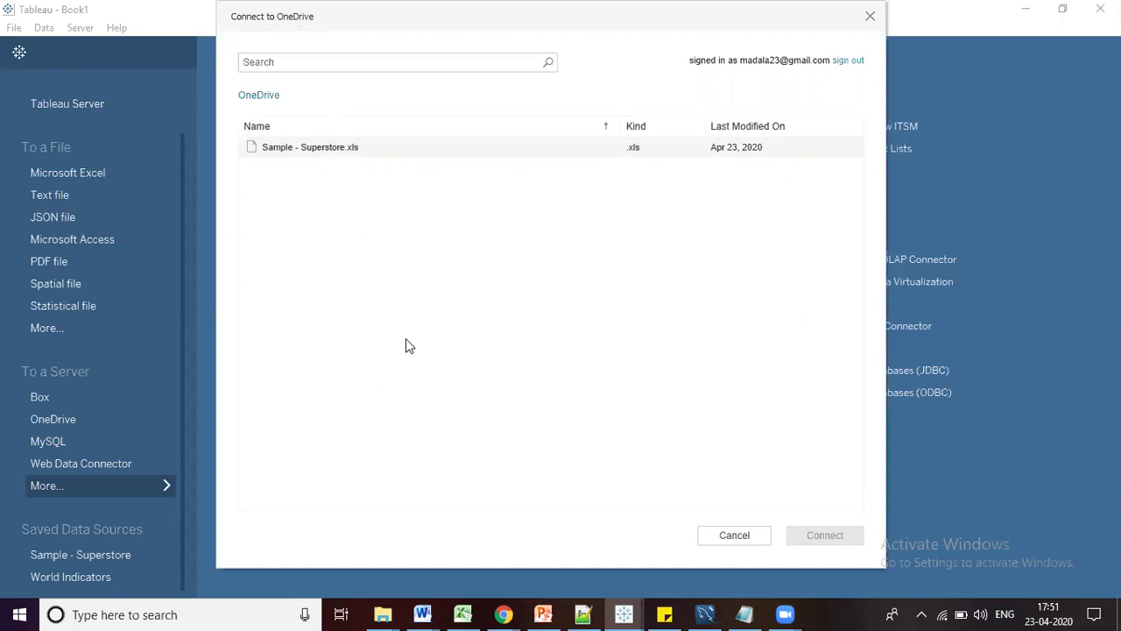
left_click(428, 144)
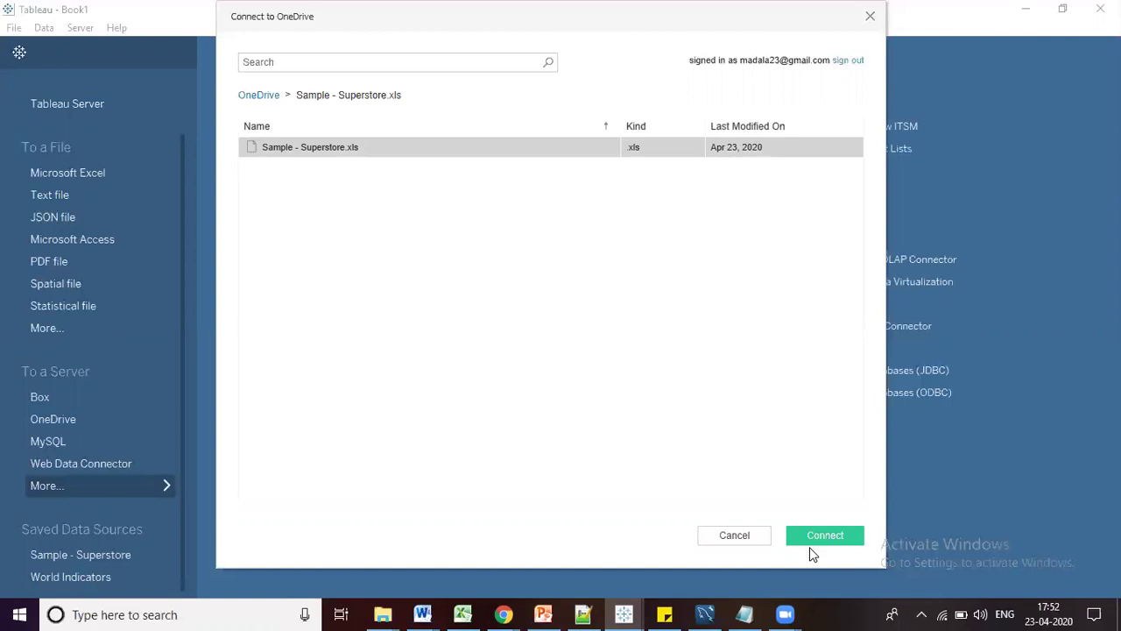
left_click(874, 29)
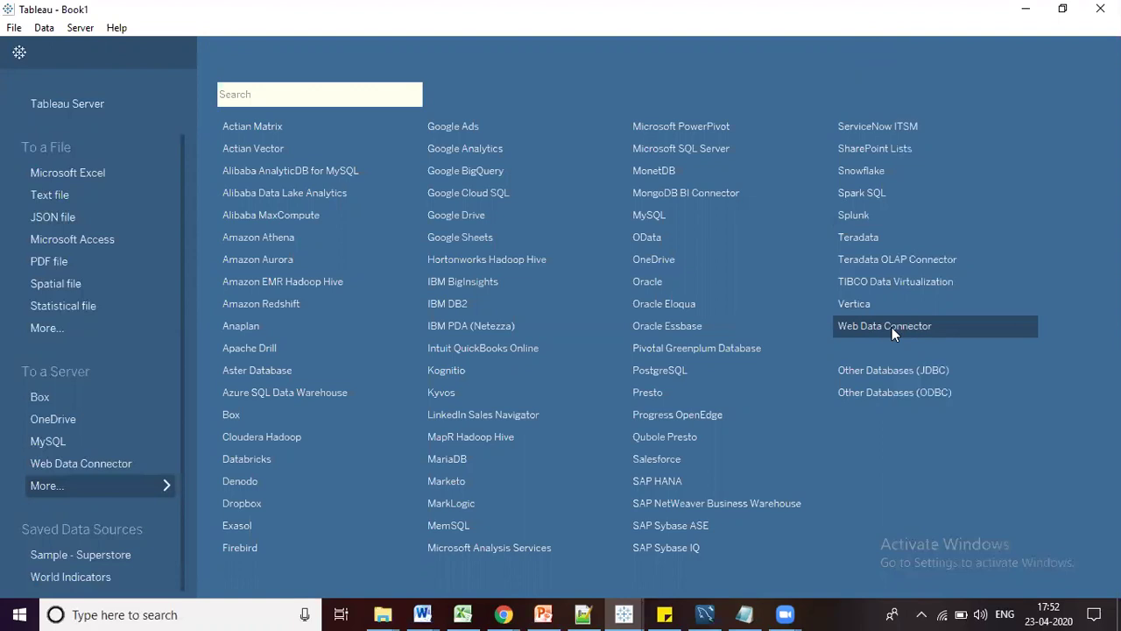
Step: Browse ODBC drivers after typing 'smart', close the dialog, and go to the blank Sheet 1
left_click(871, 399)
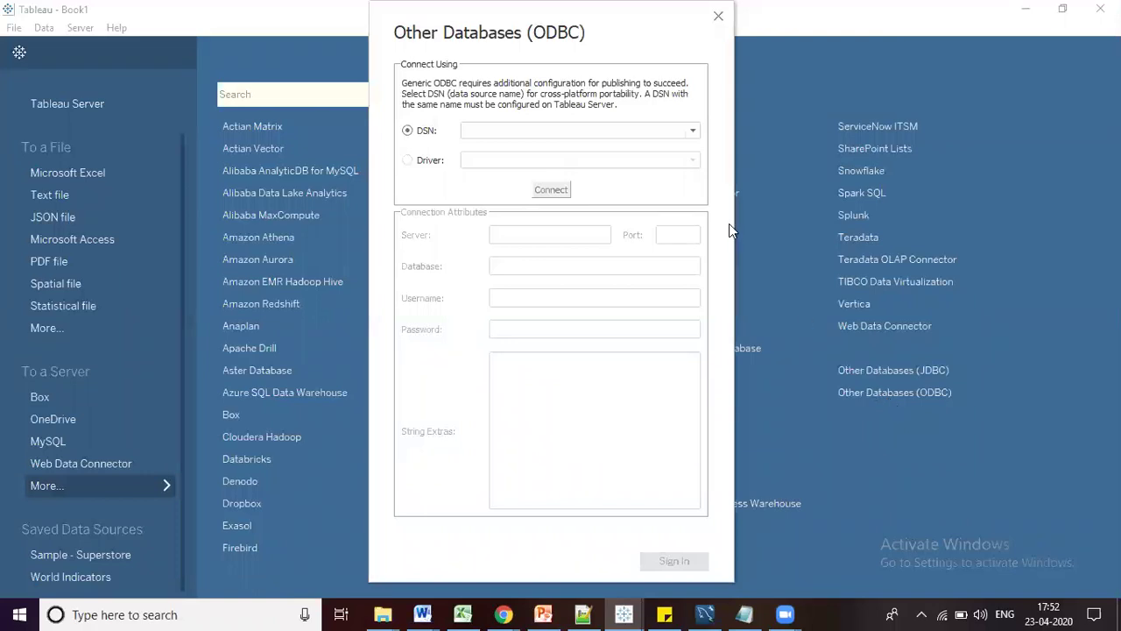
left_click(410, 159)
left_click(623, 162)
type("sm")
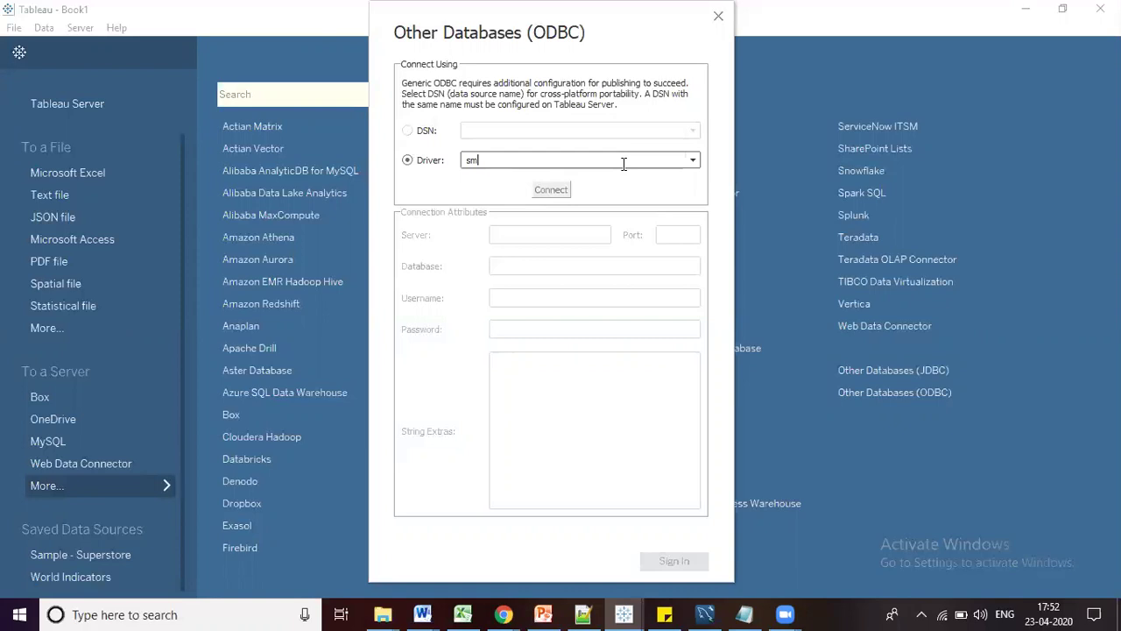
type("art")
left_click(692, 162)
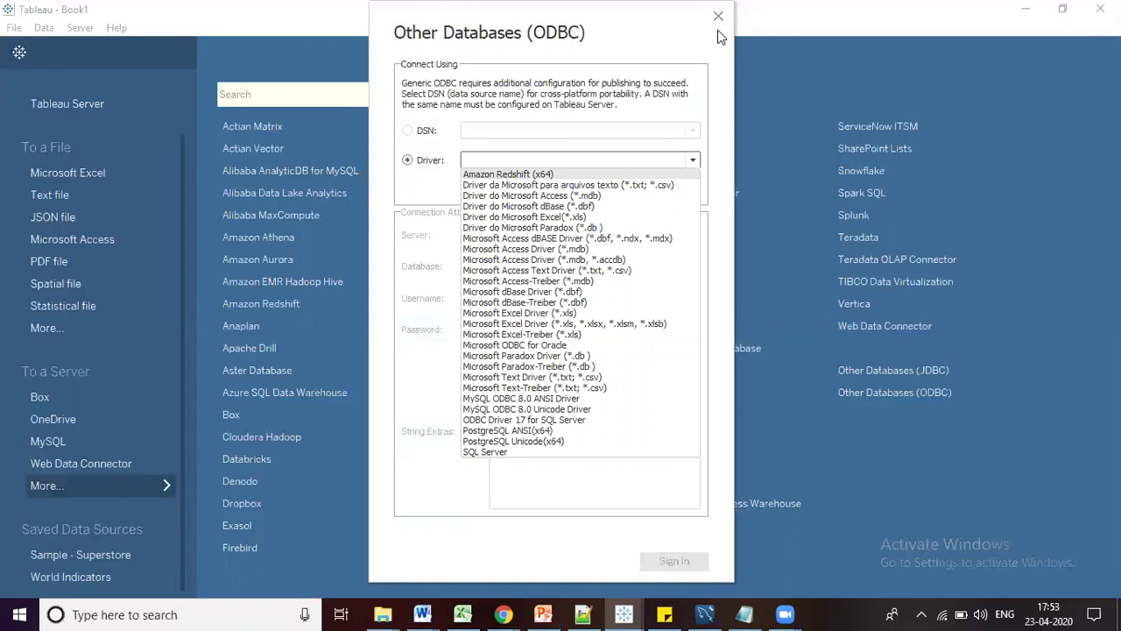
left_click(717, 30)
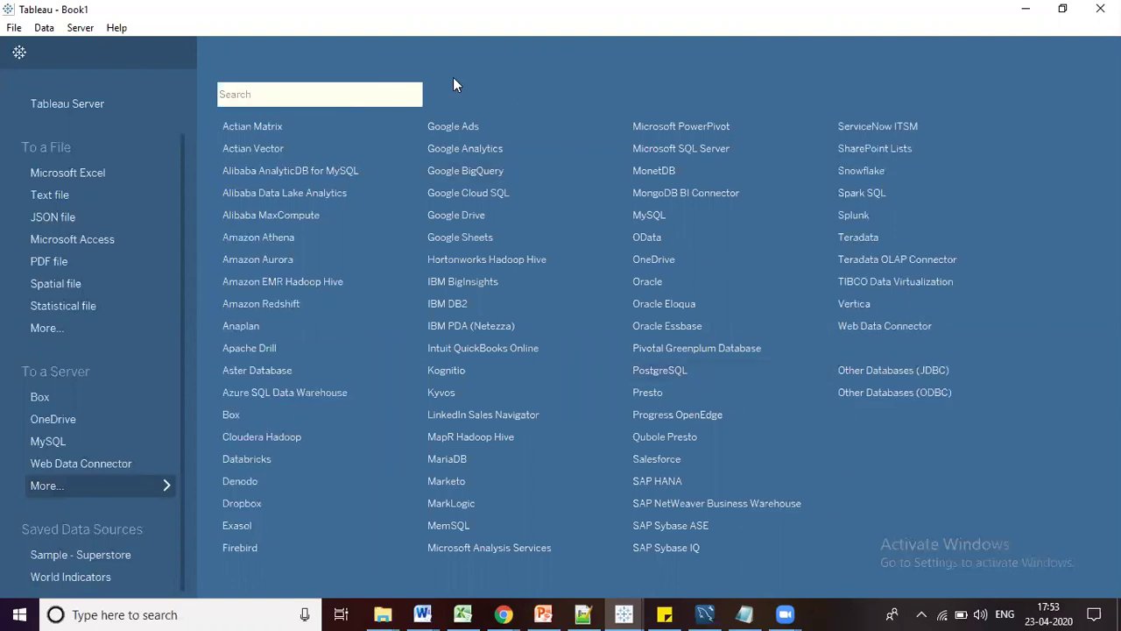
left_click(19, 53)
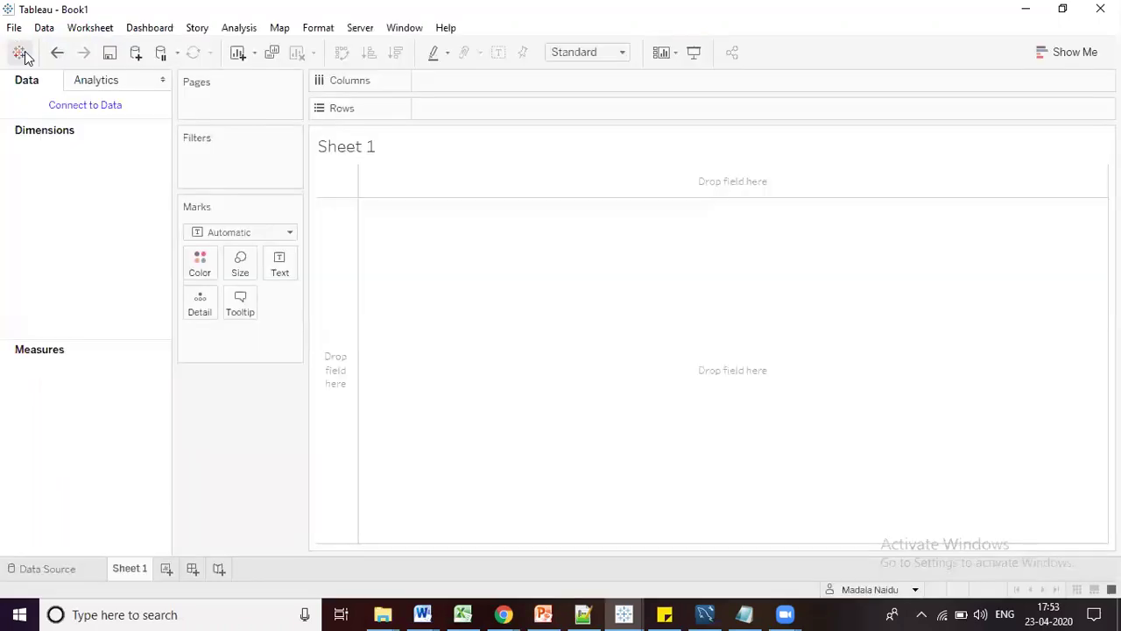